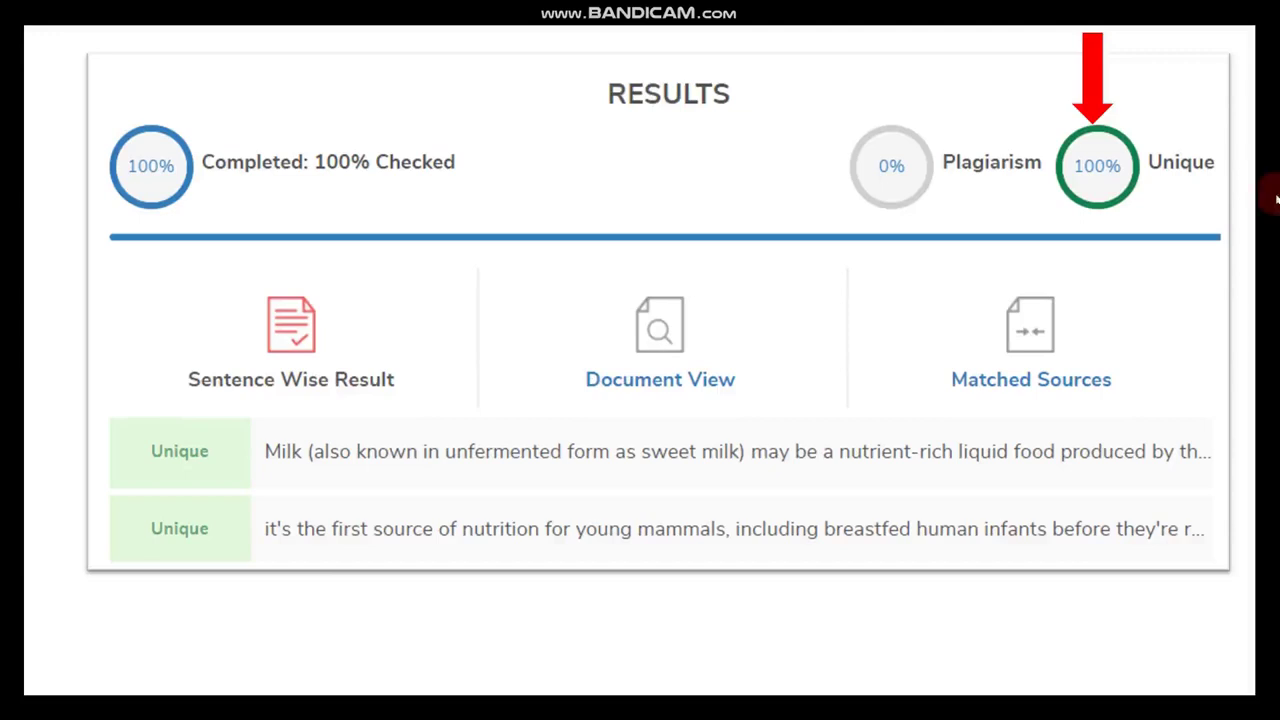
Leave the results slide showing 0% plagiarism and 100% unique and bring up the open windows
key("alt+Tab")
Open SmallSEOTools' Plagiarism Checker and Paraphrasing Tool in new tabs from the search results
left_click(284, 390)
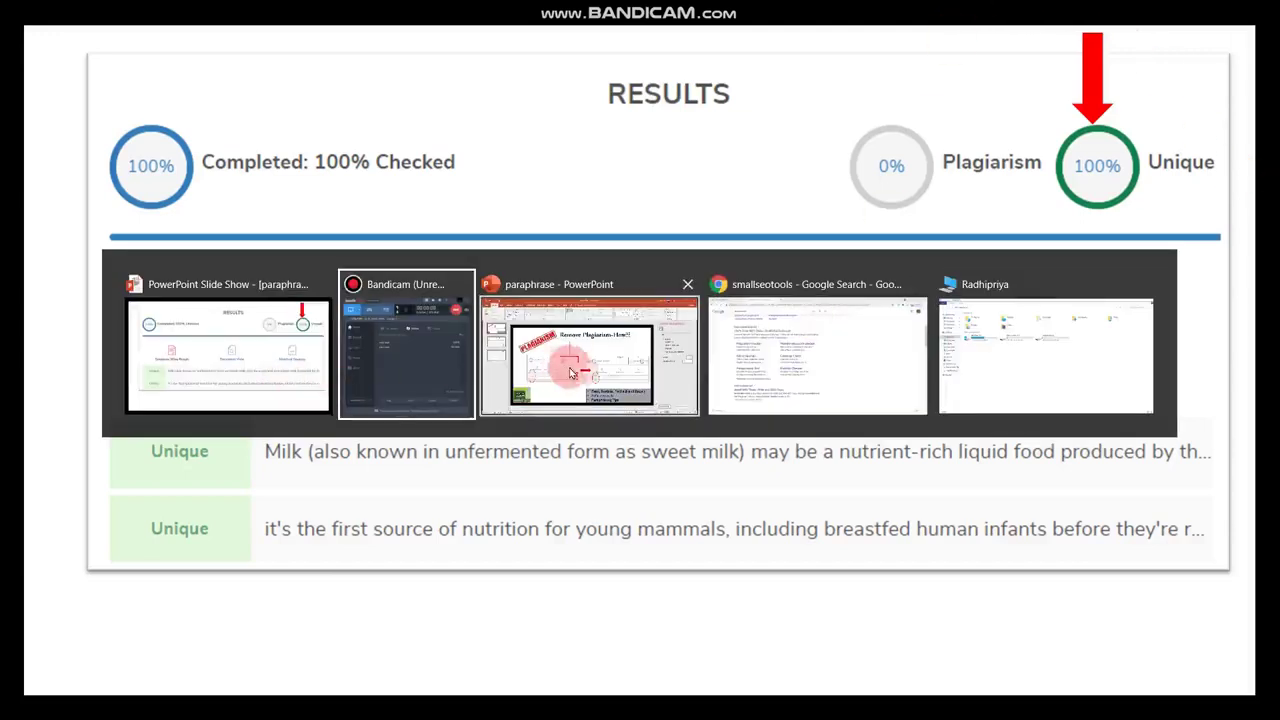
left_click(845, 380)
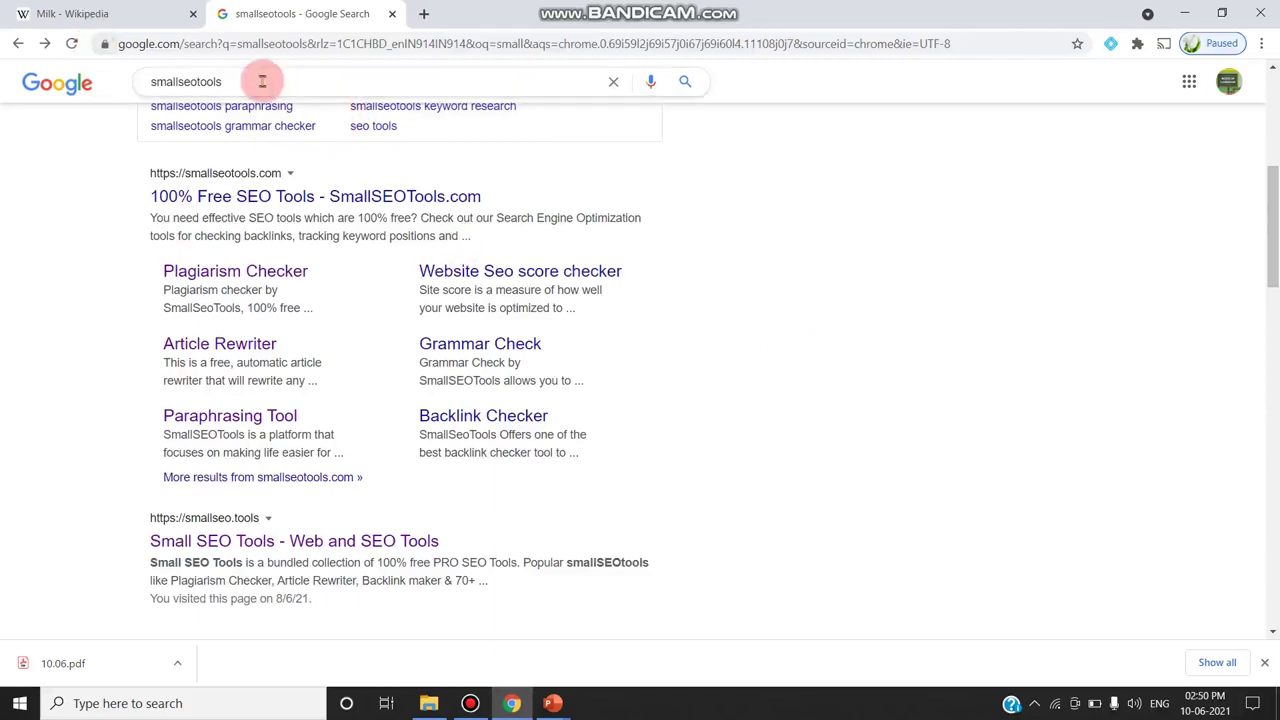
right_click(280, 283)
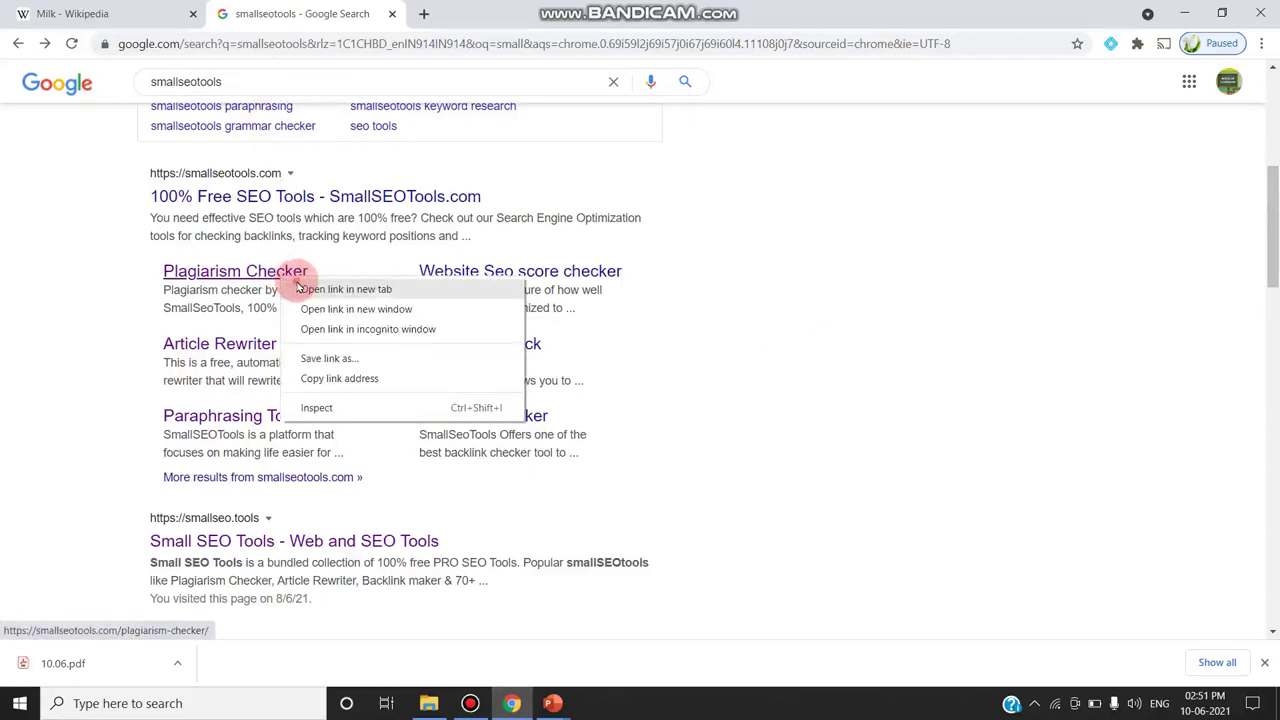
left_click(300, 287)
right_click(250, 422)
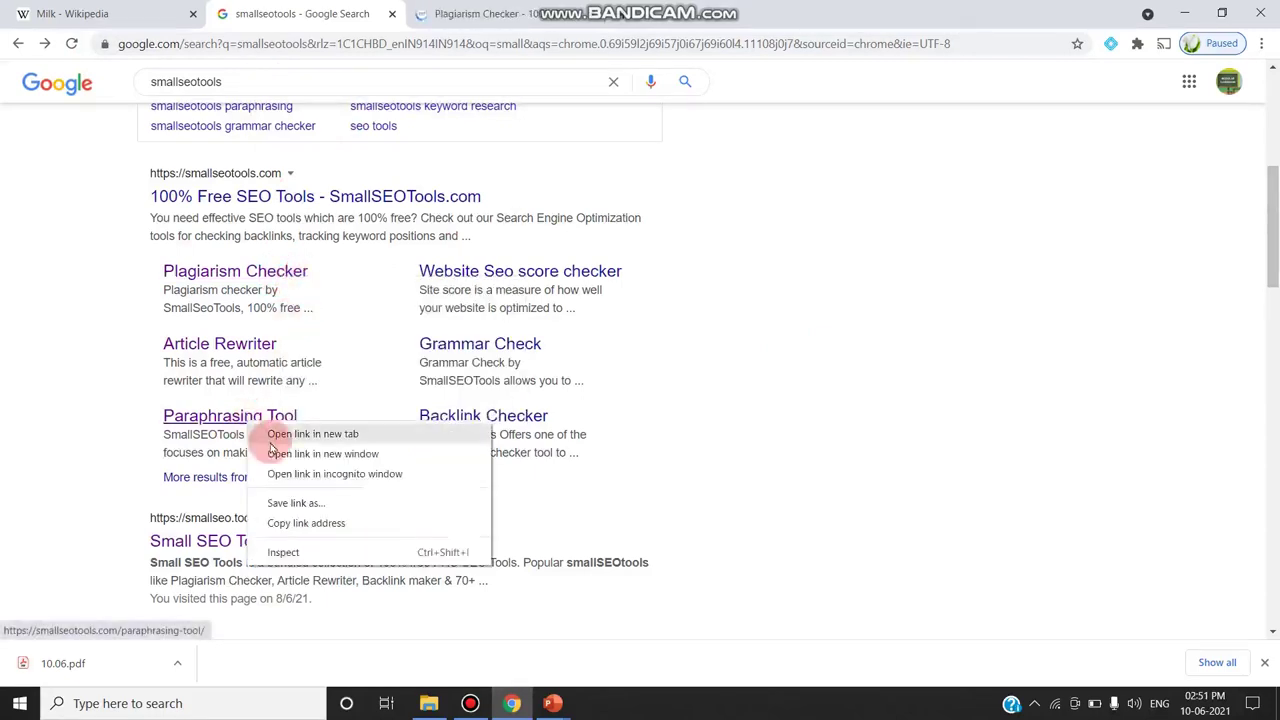
key("Escape")
Select and copy the opening paragraph of the Milk Wikipedia article
left_click(476, 12)
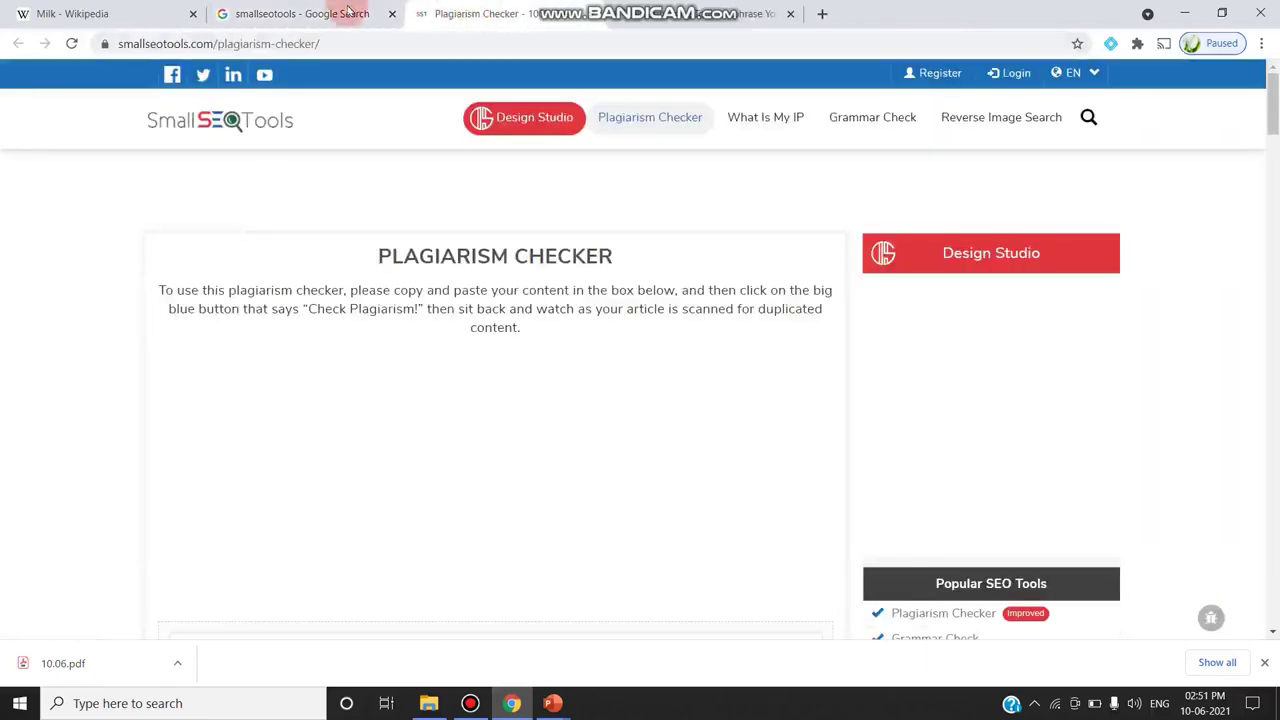
left_click(114, 12)
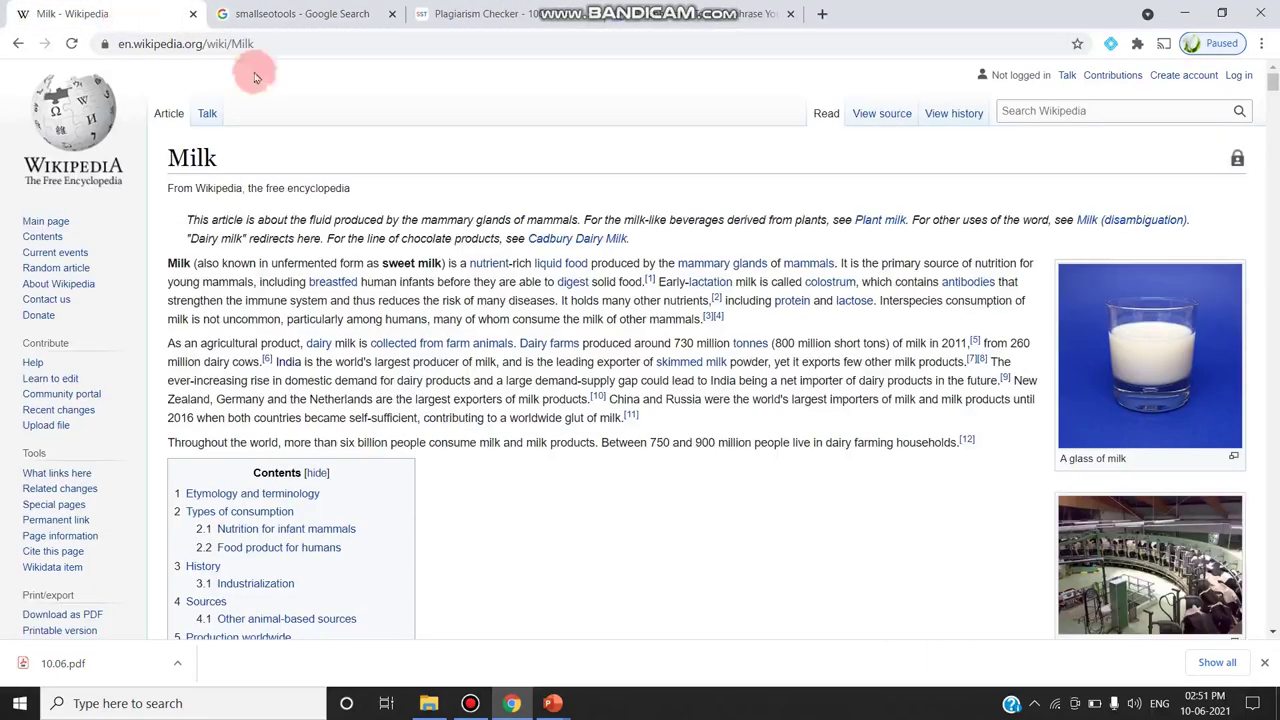
double_click(172, 263)
left_click_drag(253, 263, 558, 302)
key("ctrl+c")
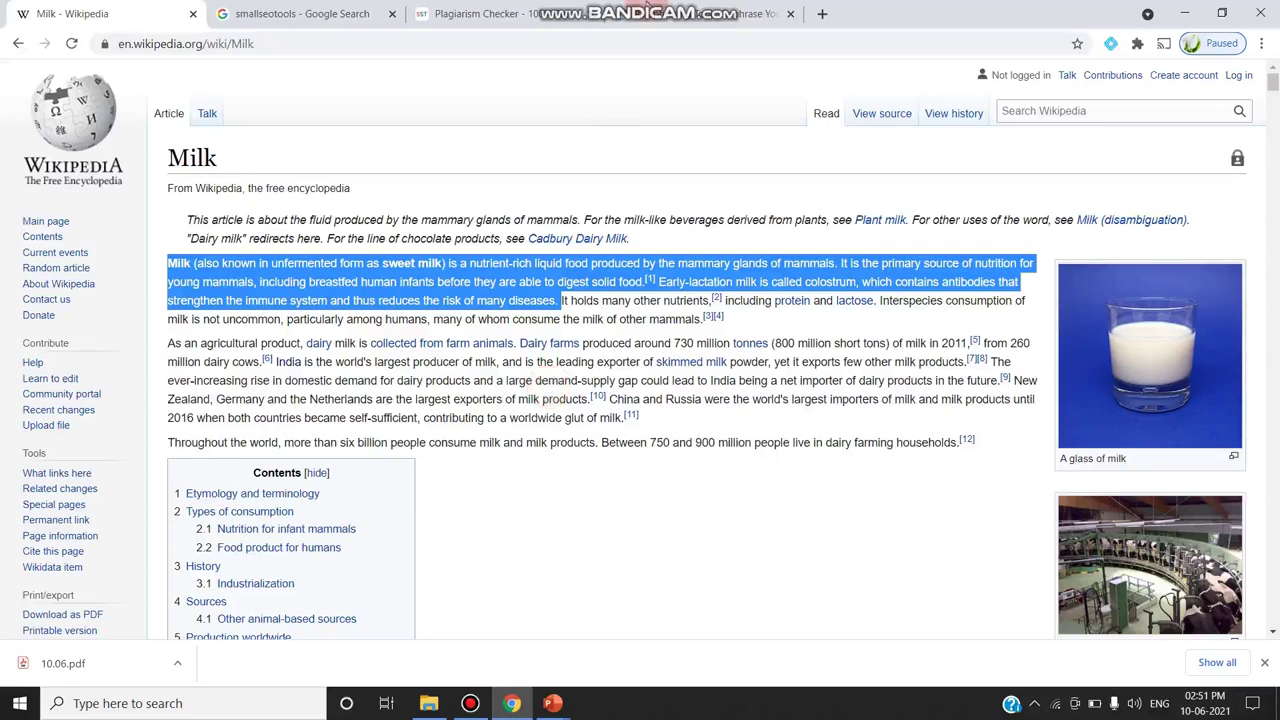
left_click(447, 13)
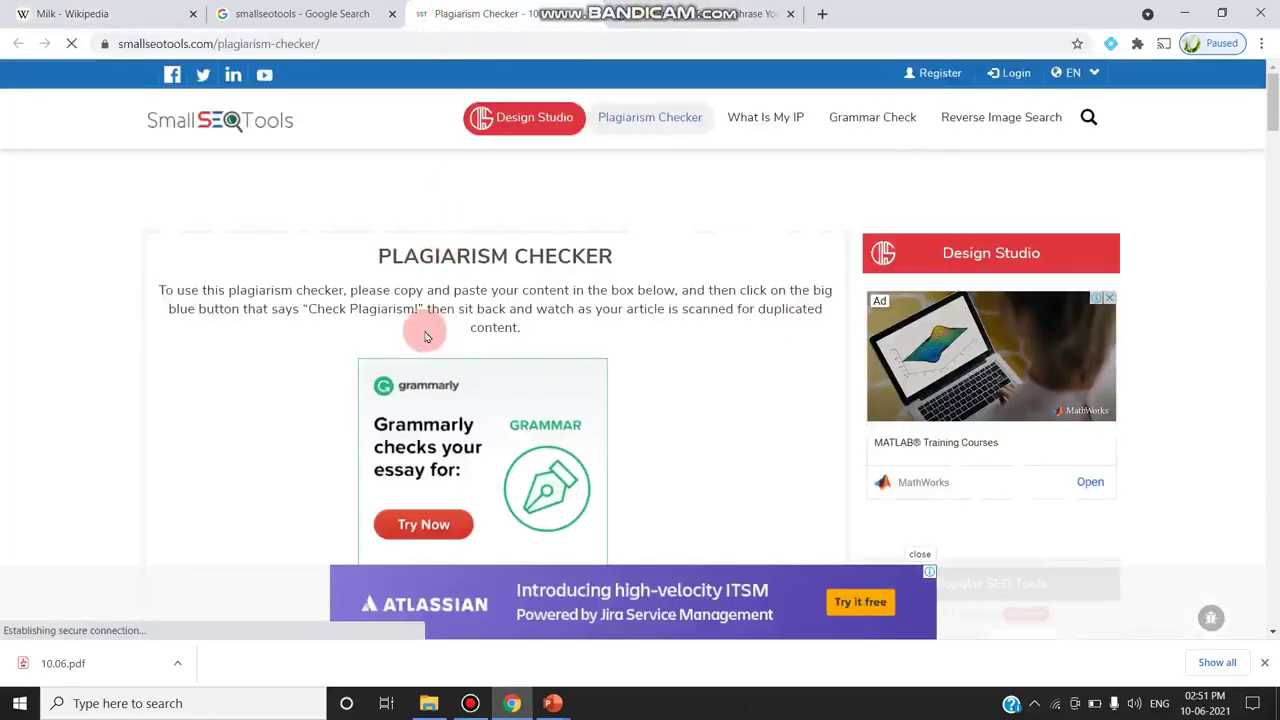
Paste the original Milk paragraph into the Plagiarism Checker, pass the captcha and run the check
scroll(423, 329, "down", 5)
left_click(375, 228)
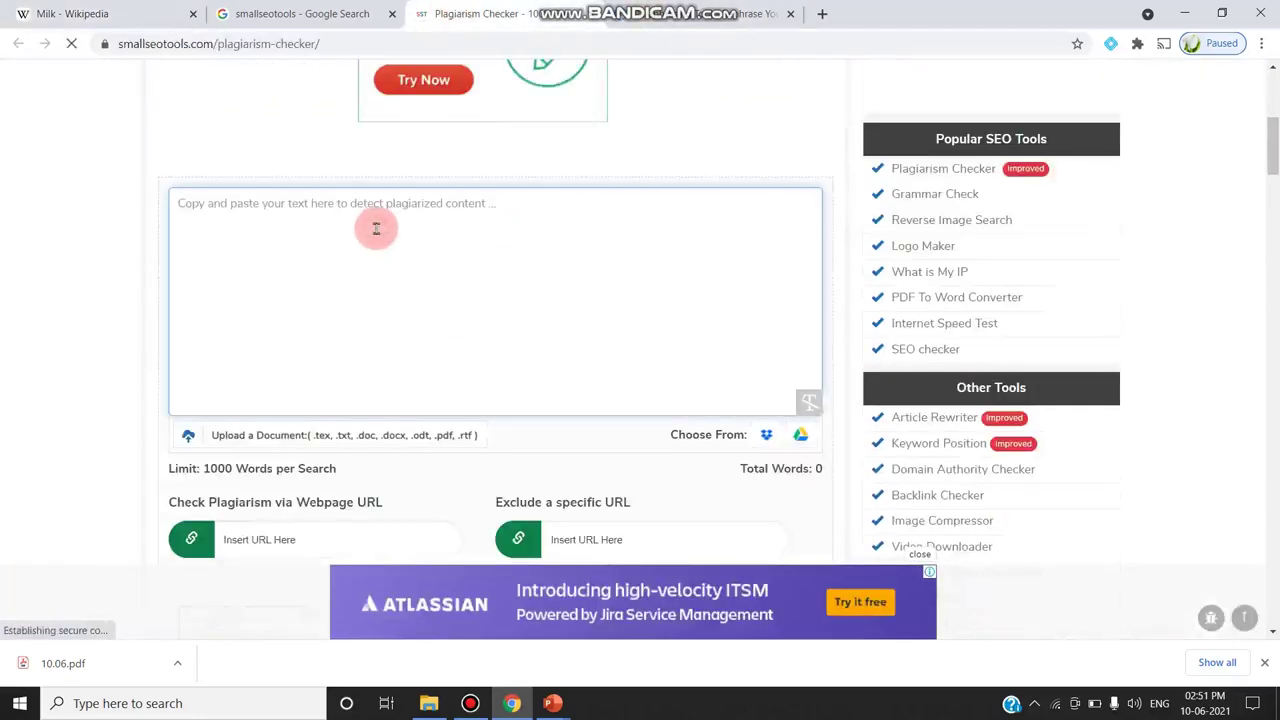
key("ctrl+v")
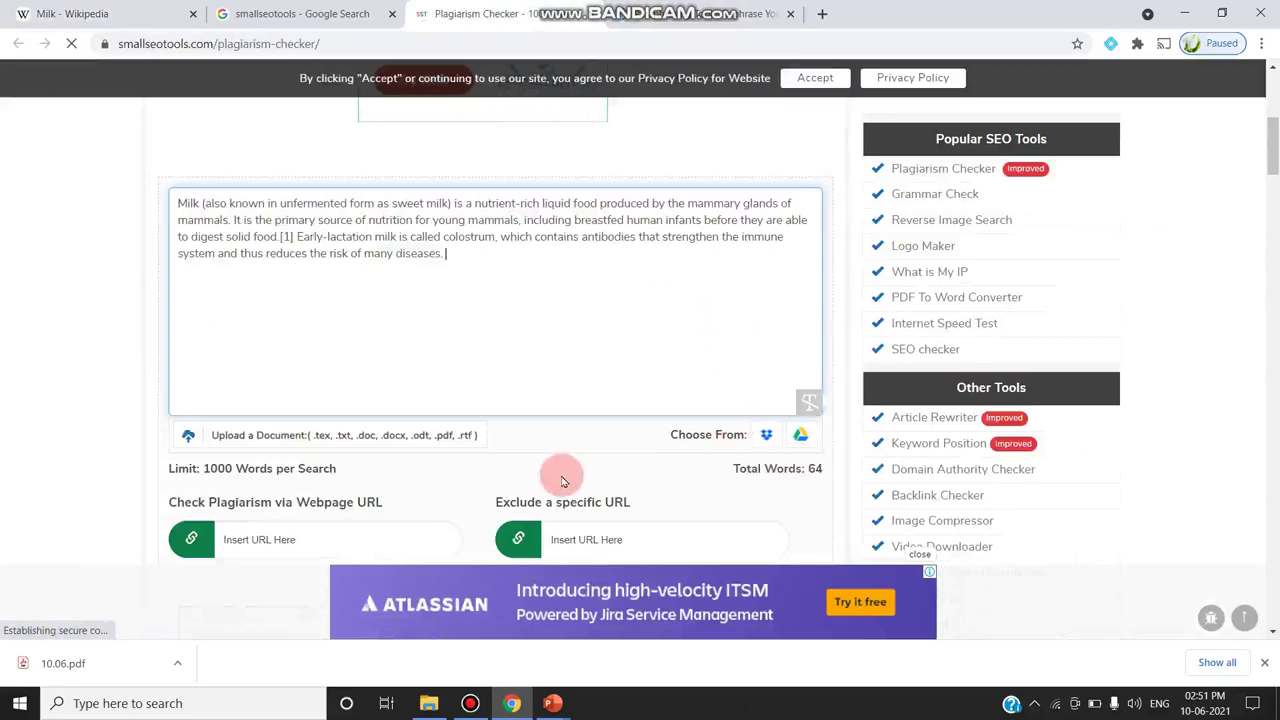
scroll(443, 457, "down", 5)
left_click(391, 294)
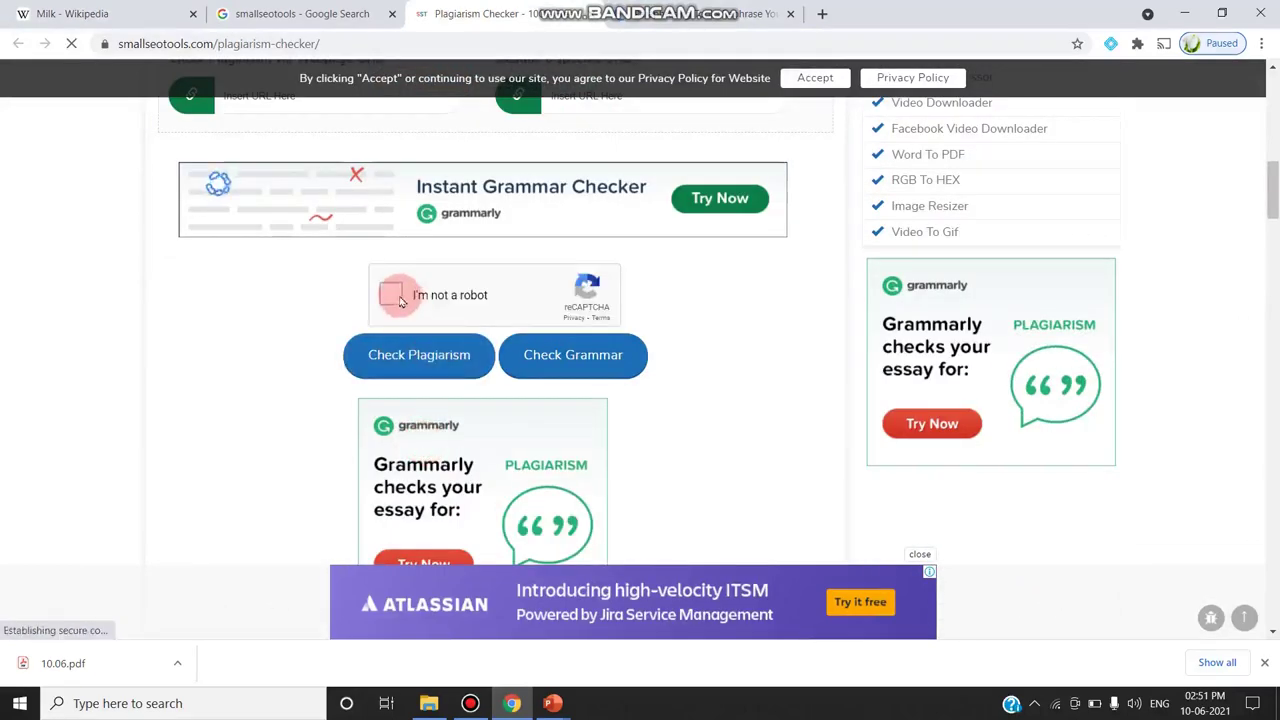
left_click(419, 352)
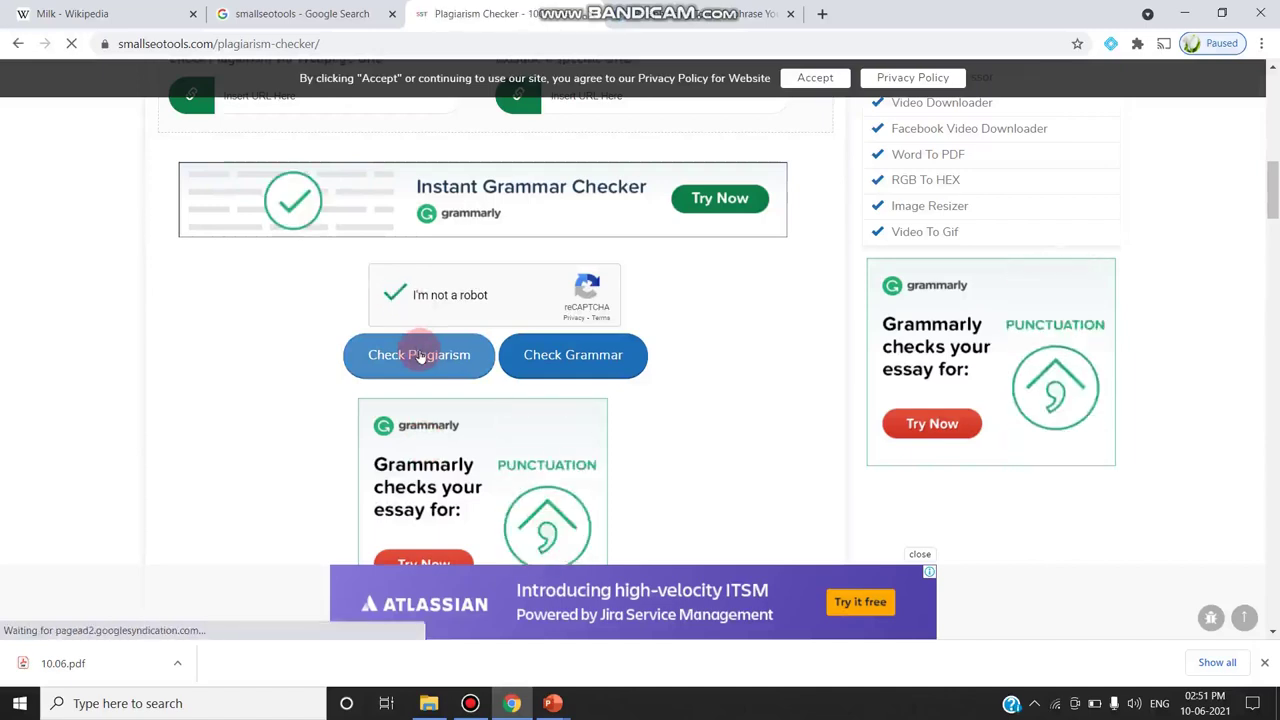
Review the 100% plagiarism result, then move to the Paraphrasing Tool tab
scroll(420, 357, "down", 5)
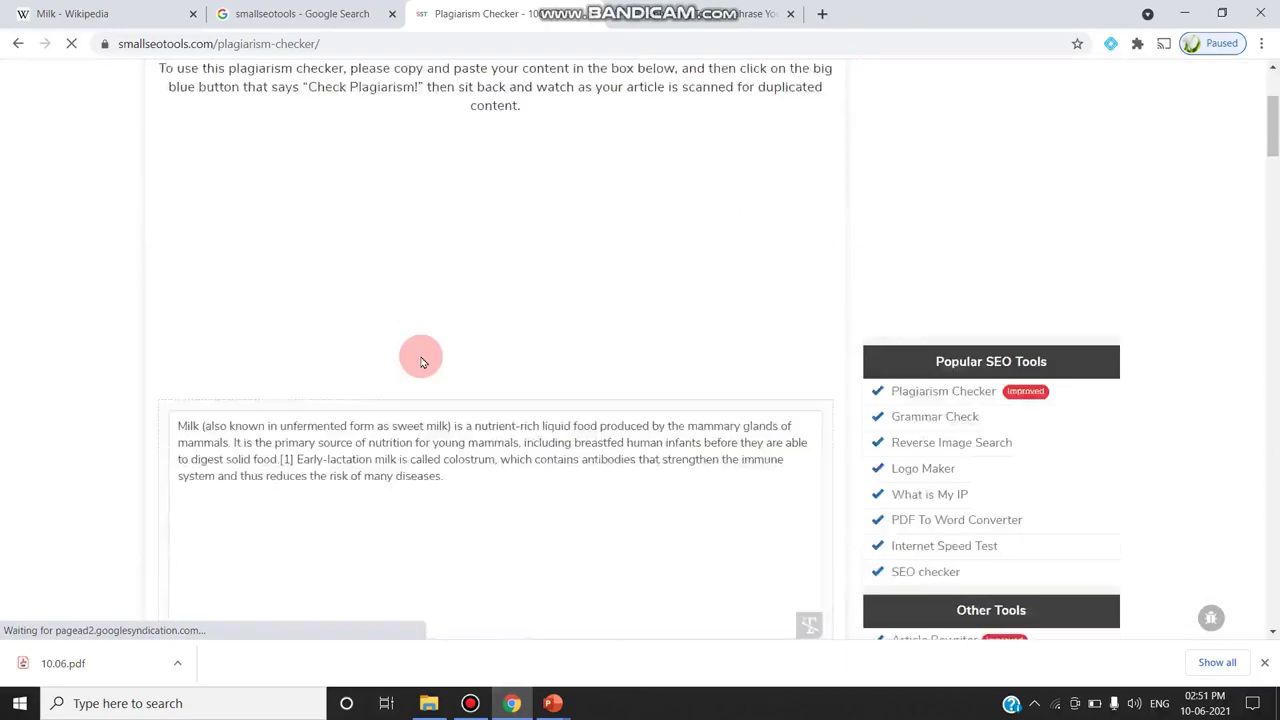
scroll(420, 357, "down", 5)
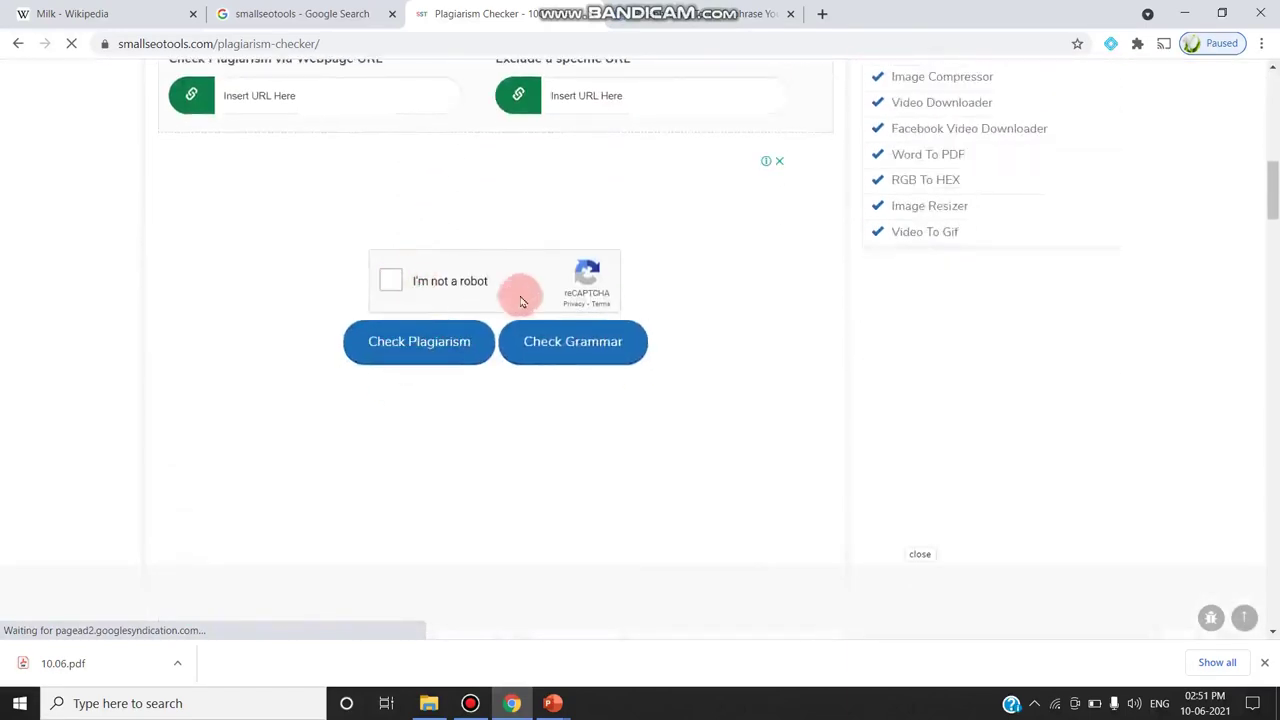
scroll(556, 302, "down", 3)
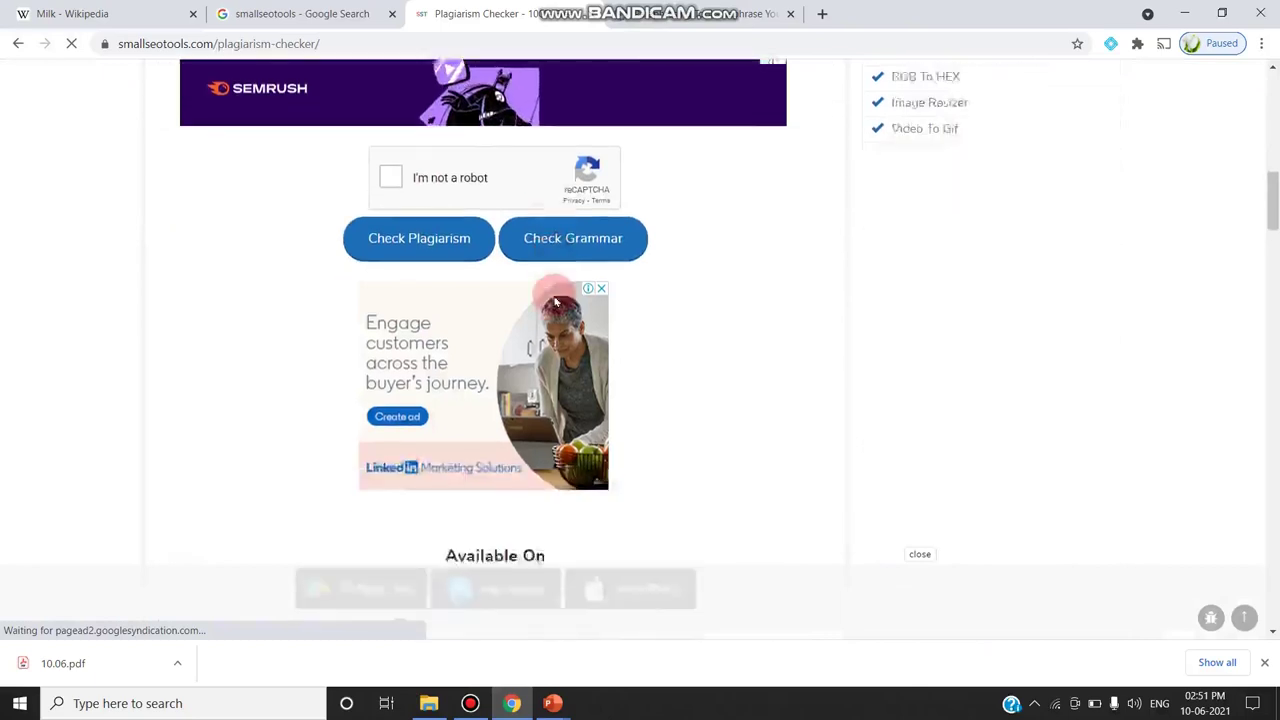
scroll(556, 302, "up", 7)
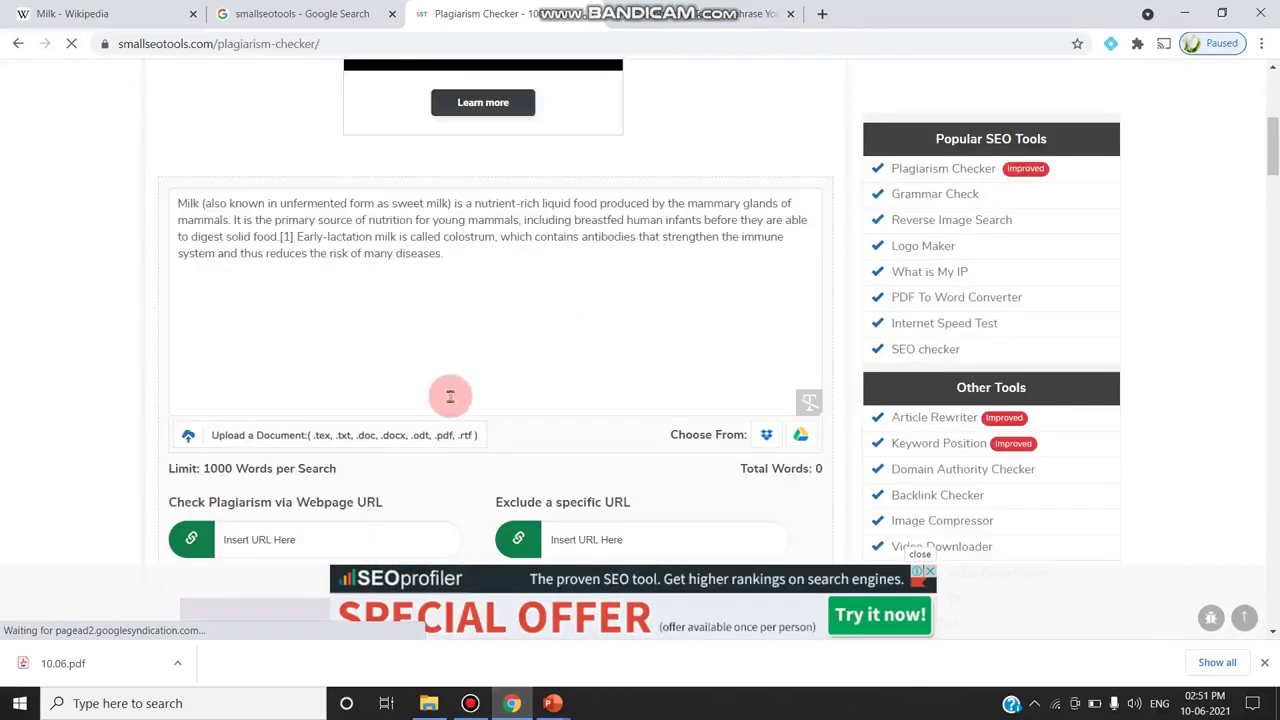
scroll(451, 401, "down", 8)
scroll(451, 401, "down", 2)
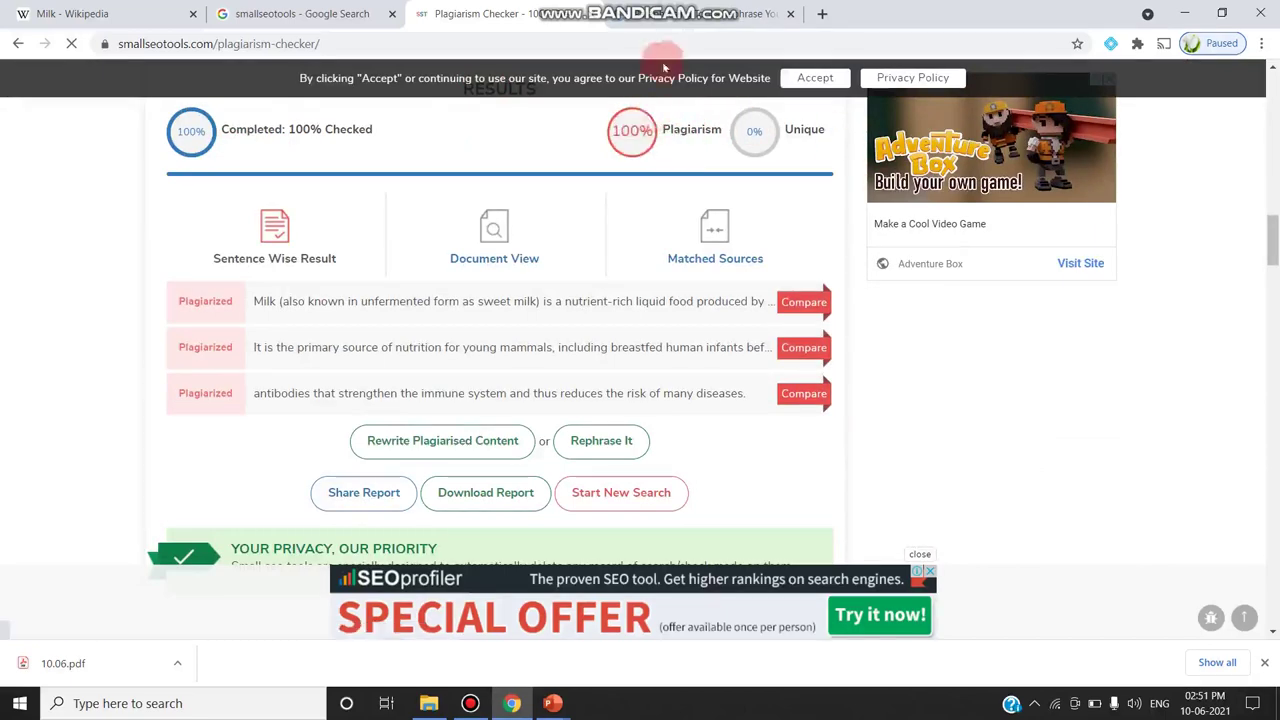
left_click(700, 12)
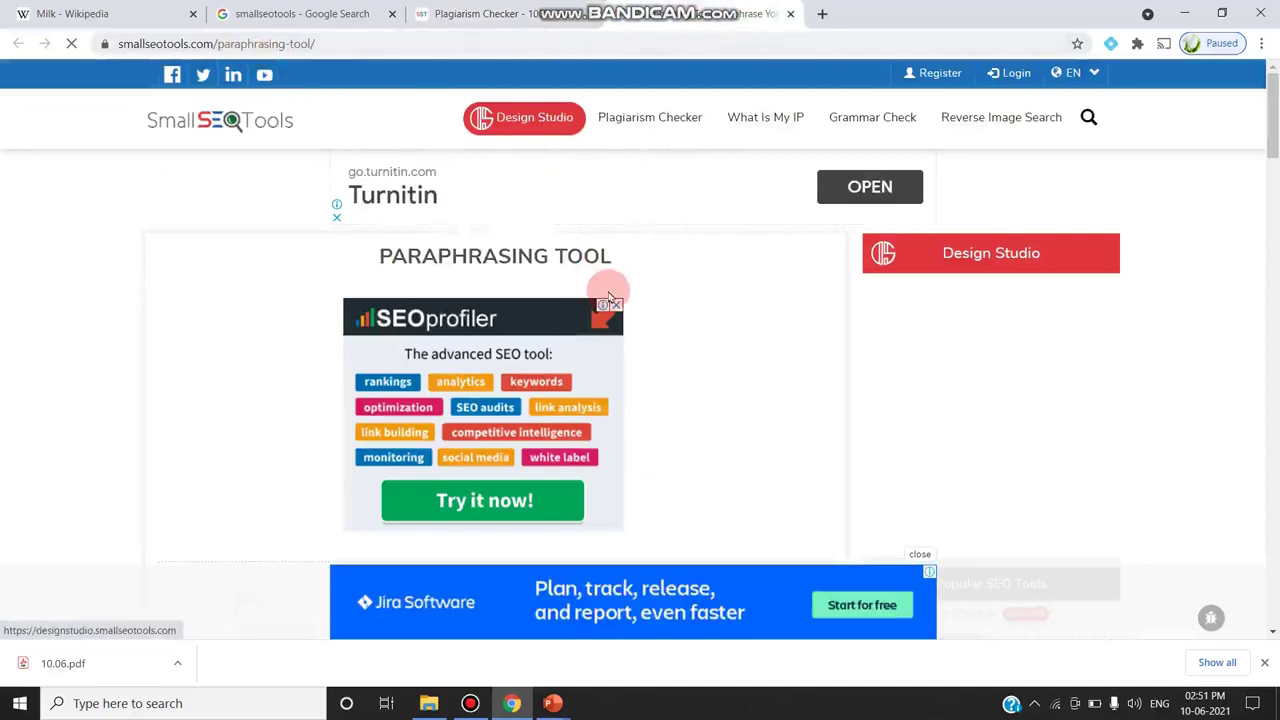
scroll(640, 300, "down", 5)
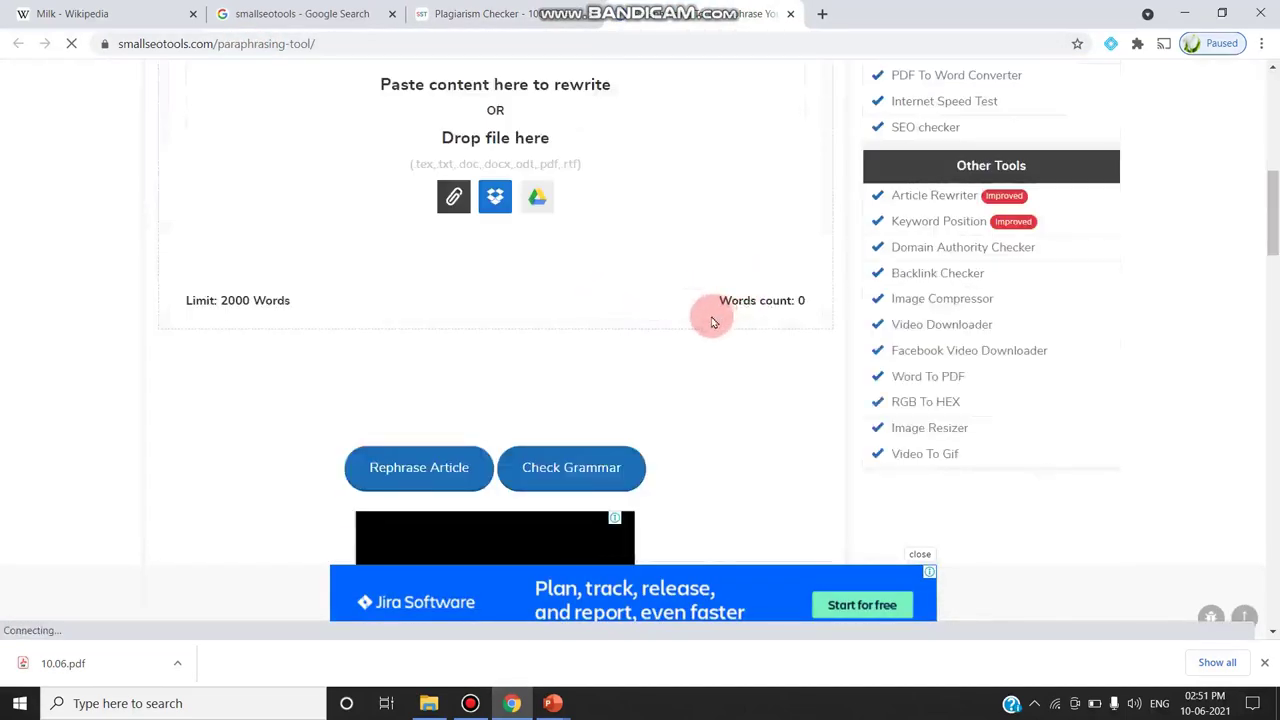
Paste the 65-word Milk paragraph into the Paraphrasing Tool and start Rephrase Article
scroll(713, 318, "down", 3)
scroll(713, 318, "down", 5)
scroll(713, 318, "up", 10)
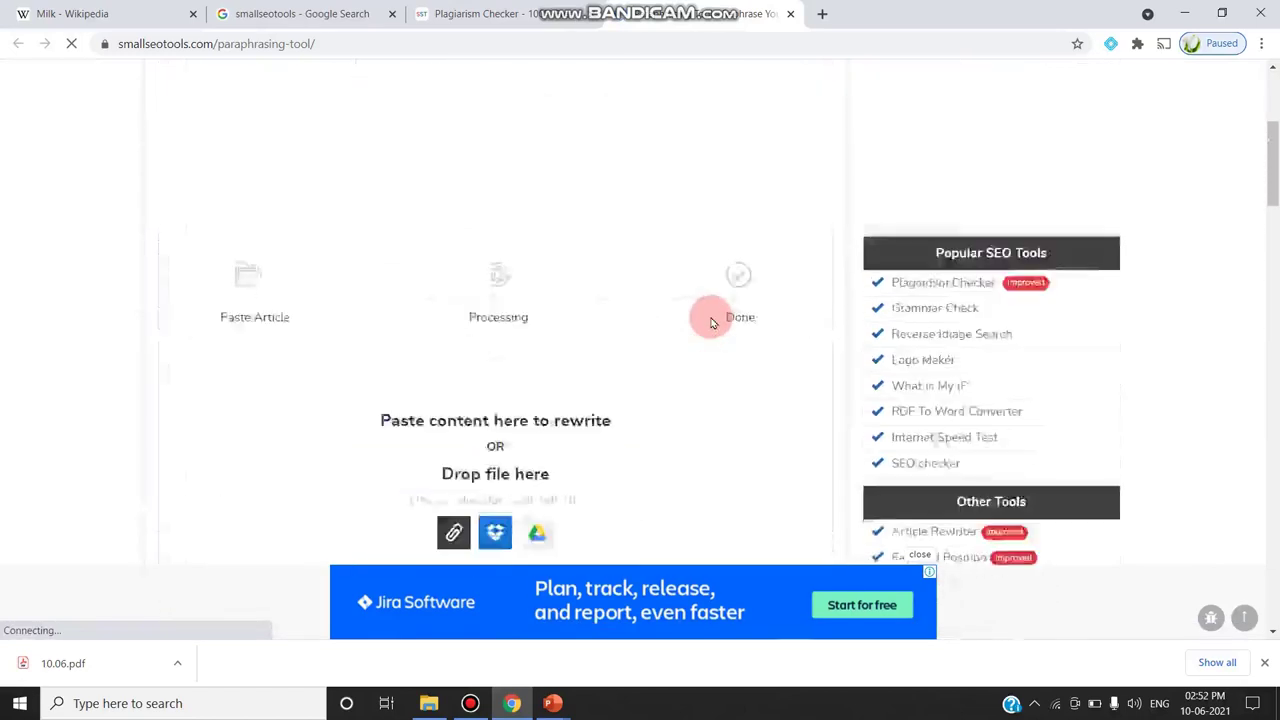
scroll(713, 320, "down", 2)
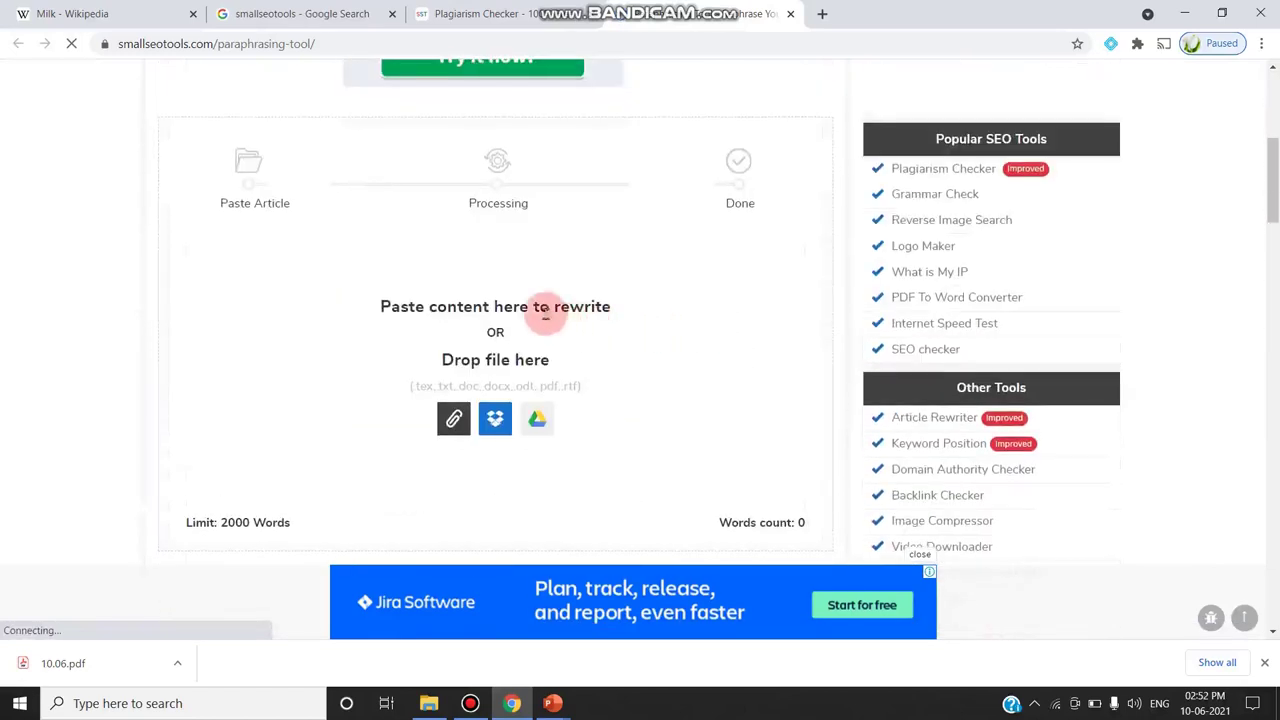
left_click(545, 310)
left_click(545, 312)
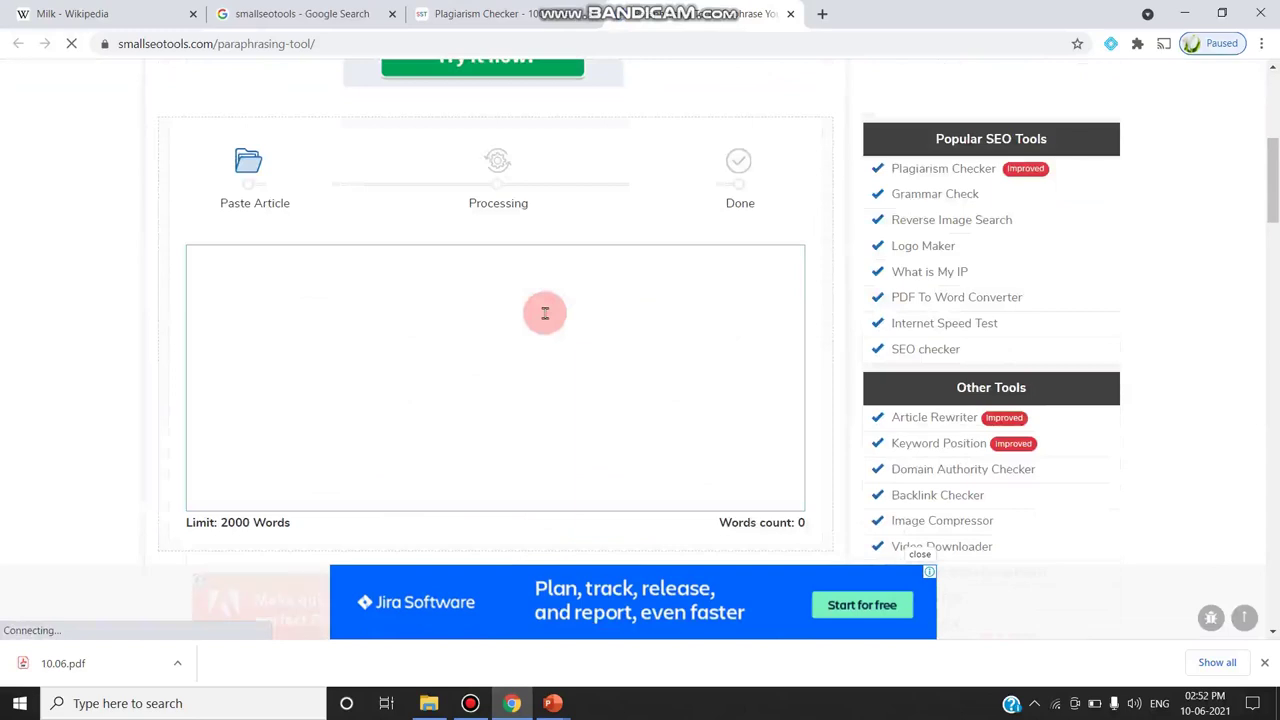
type("Milk (also known in unfermented form as sweet milk) is a nutrient-rich liquid food produced by the mammary glands of mammals. It is the primary source of nutrition for young mammals, including breastfed human infants before they are able to digest solid food.[1] Early-lactation milk is called colostrum, which contains antibodies that strengthen the immune system and thus reduces the risk of many diseases.")
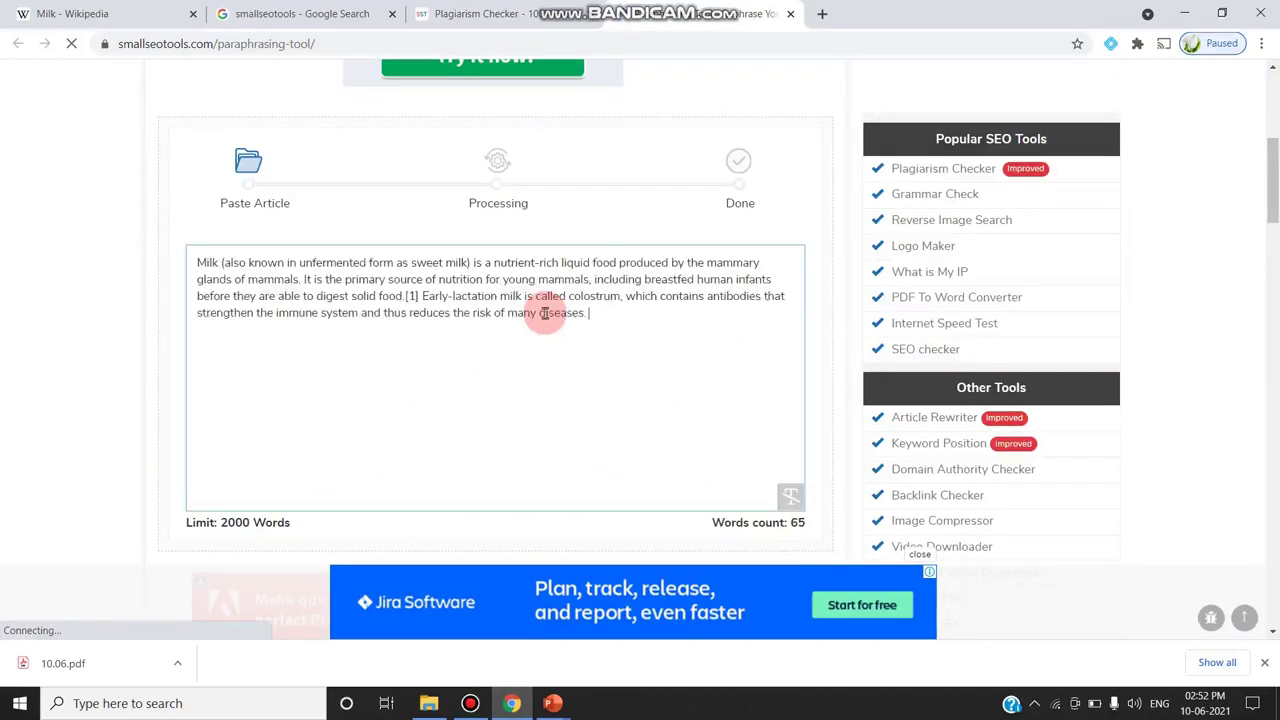
scroll(608, 400, "down", 2)
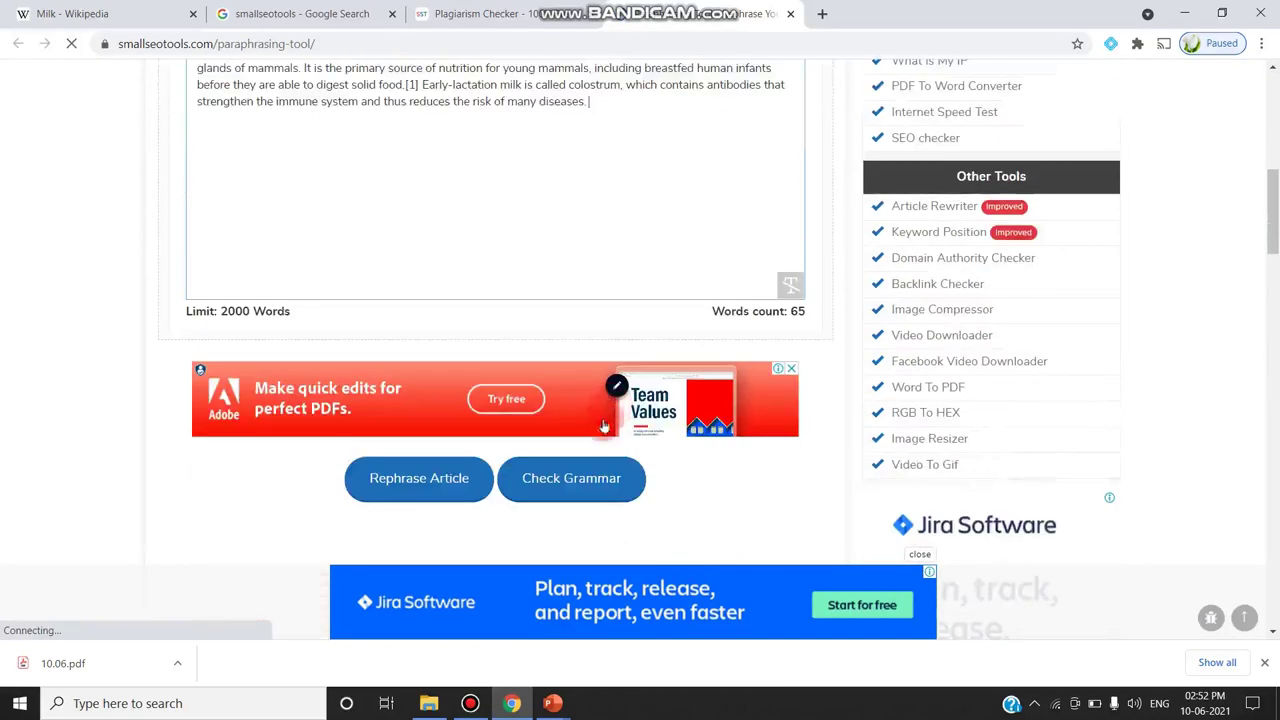
left_click(484, 480)
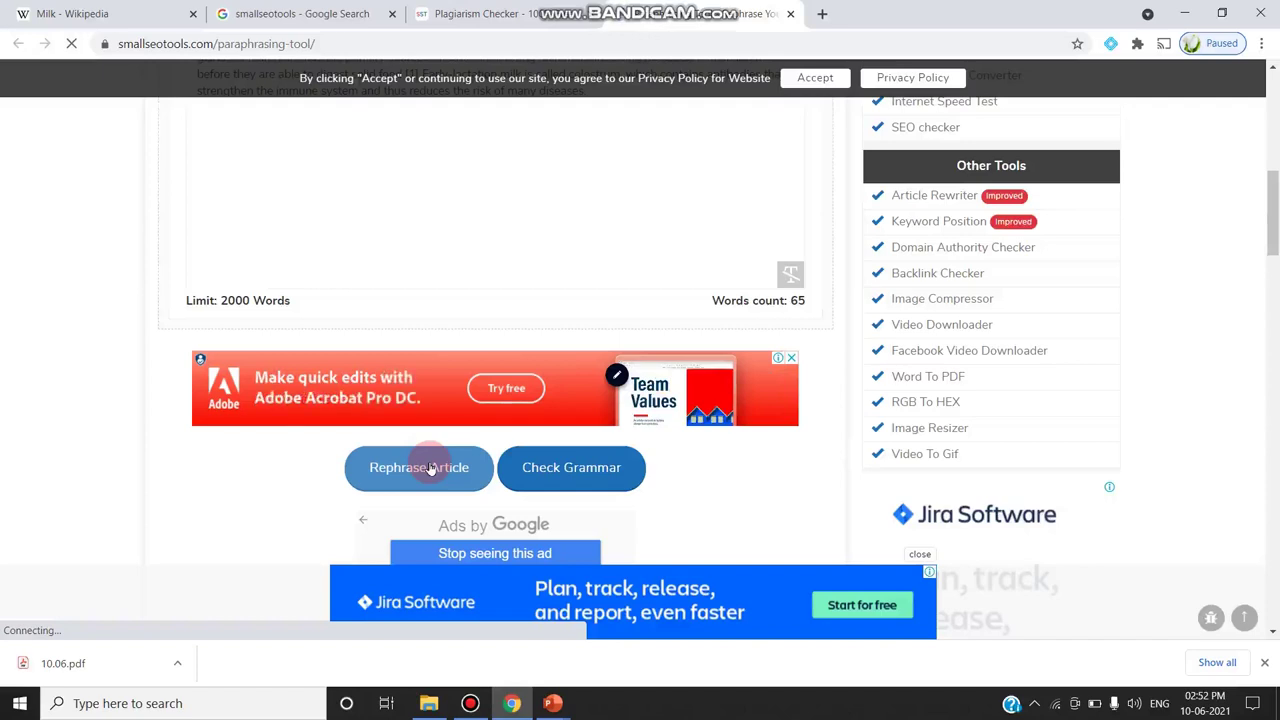
Generate the 63-word rephrased Milk paragraph and select it from the Result panel
left_click(430, 468)
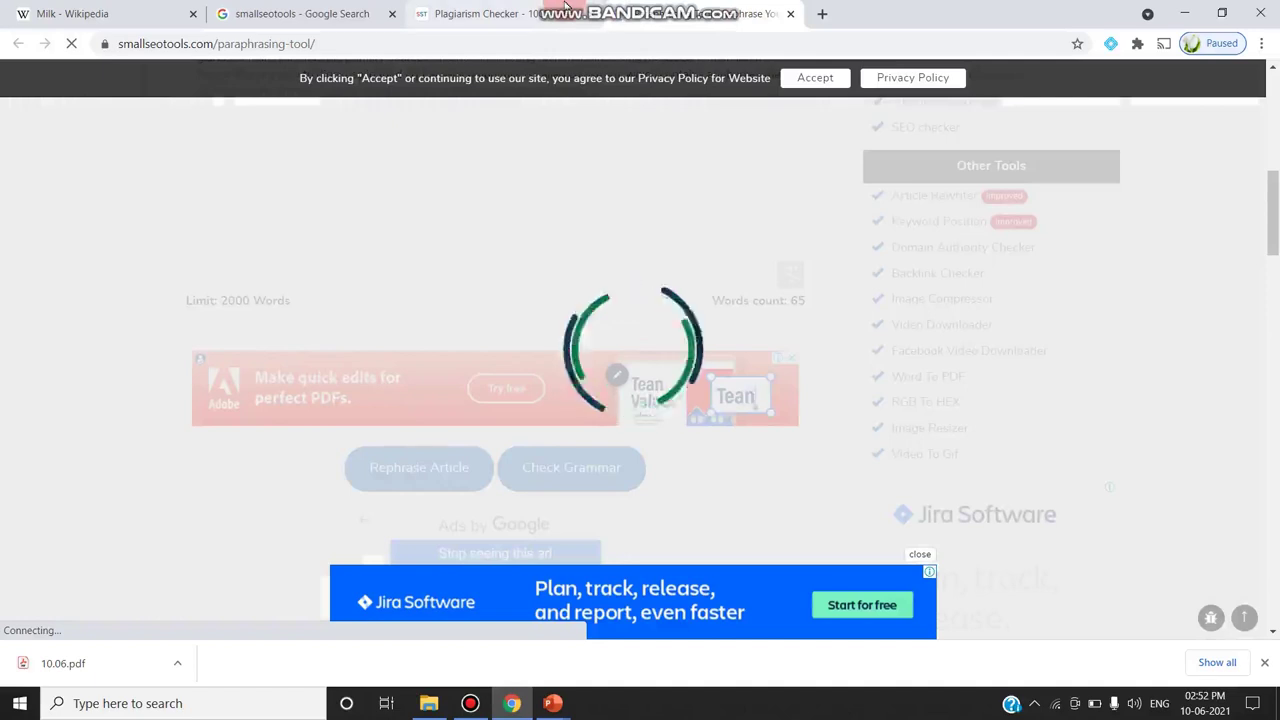
left_click(632, 149)
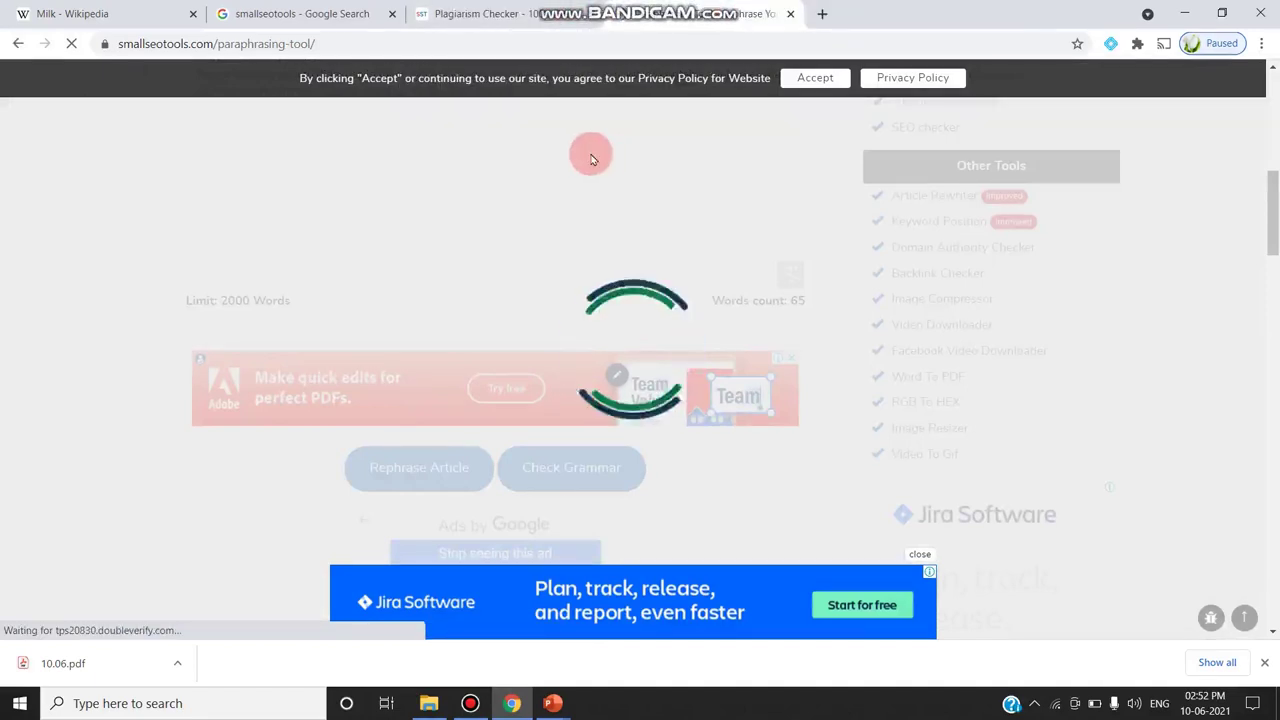
scroll(588, 155, "down", 4)
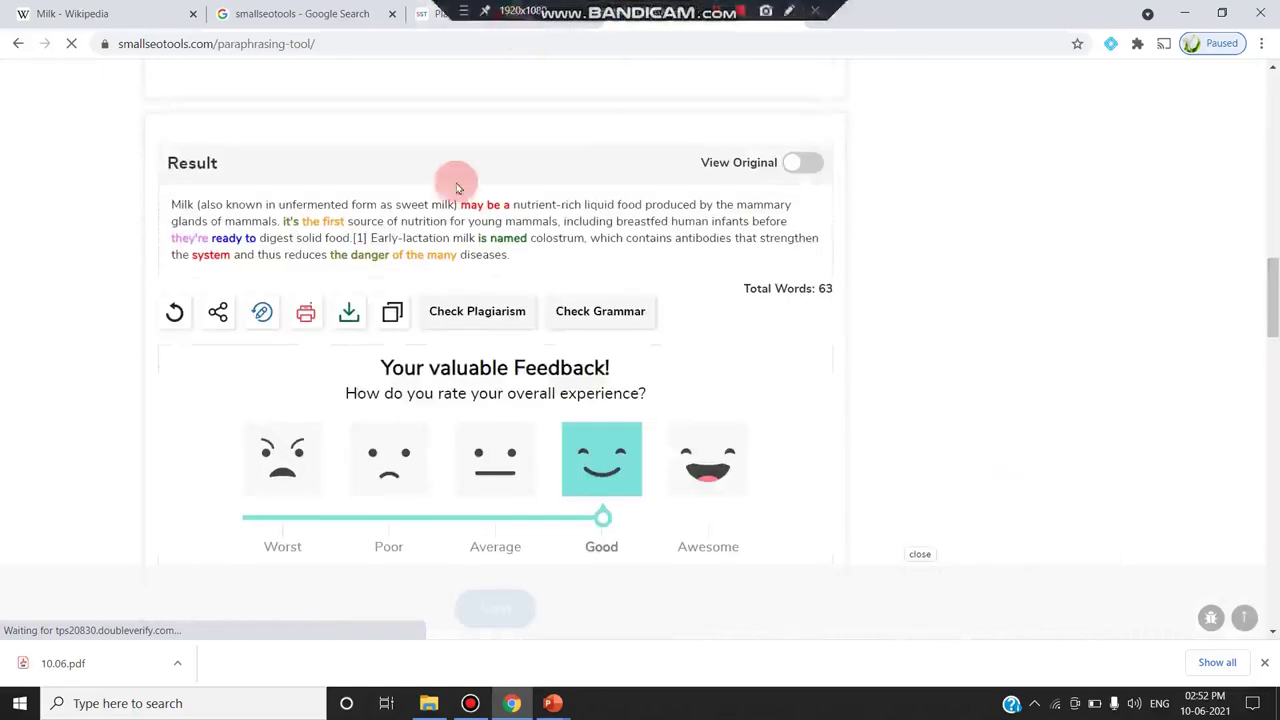
scroll(470, 253, "up", 2)
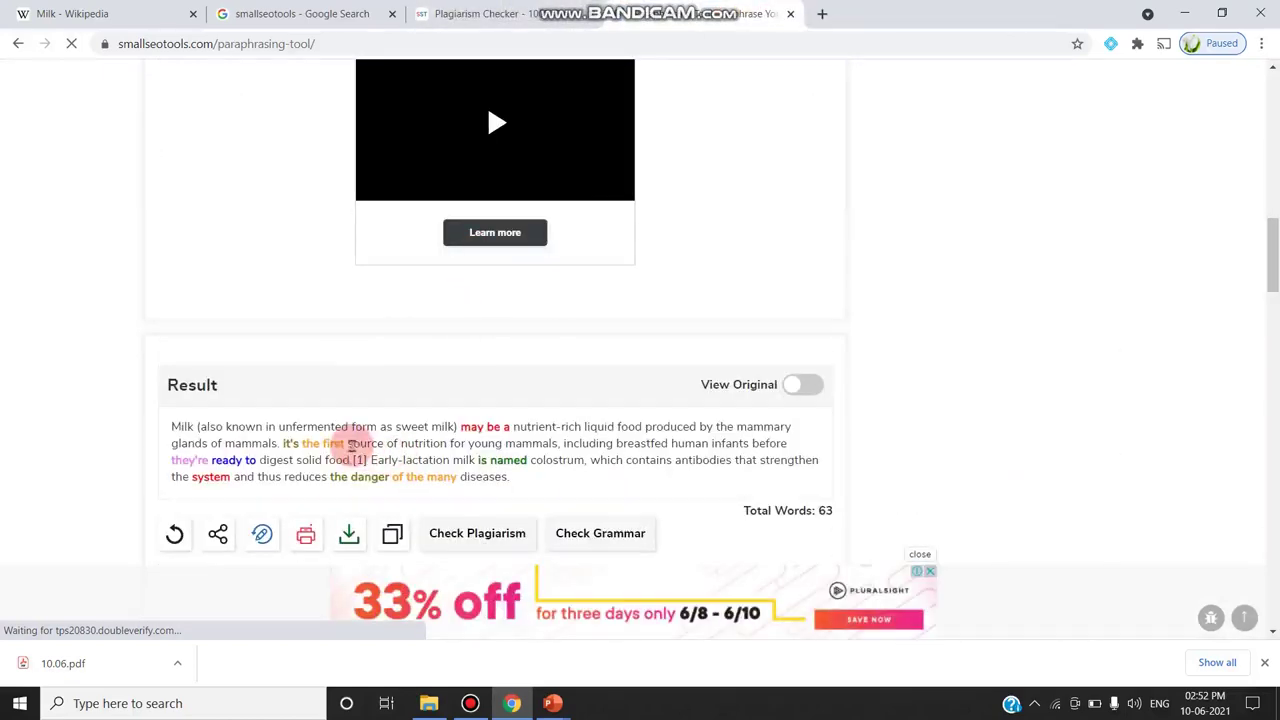
left_click_drag(515, 485, 558, 18)
key("ctrl+c")
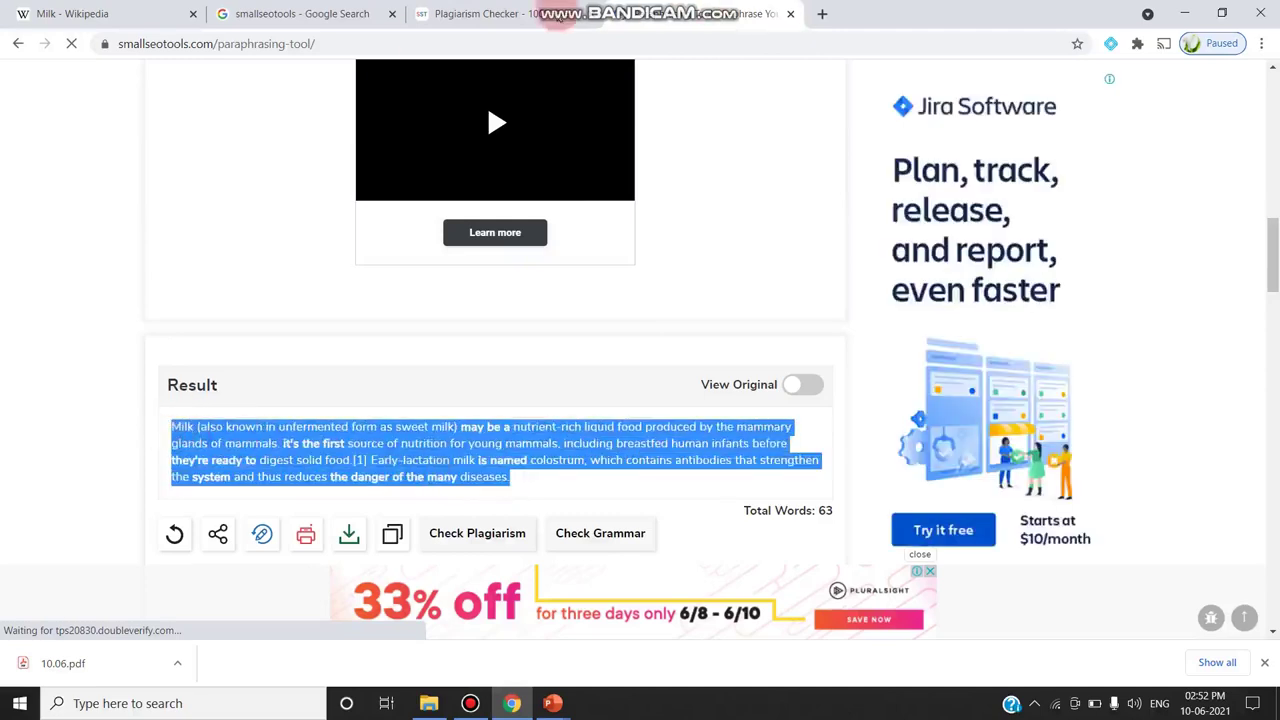
left_click(505, 20)
Reload the Plagiarism Checker, paste the 63-word rephrased paragraph and pass the captcha
left_click(470, 44)
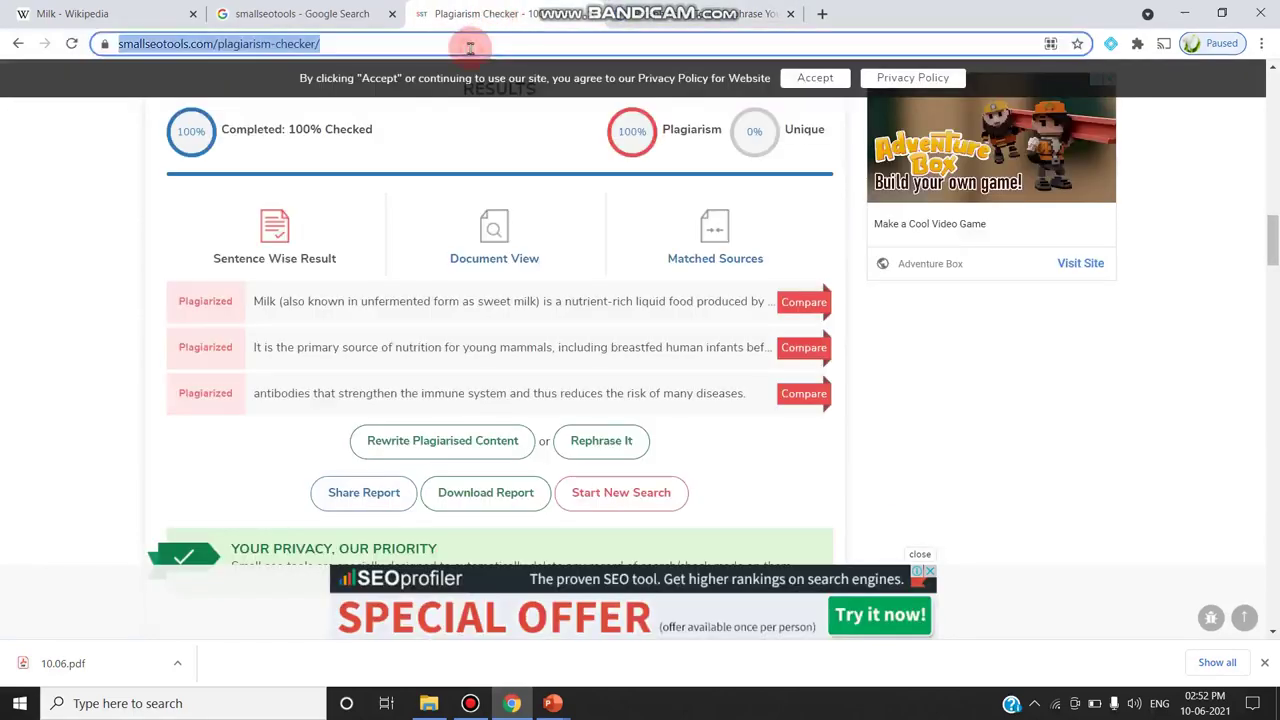
key("Return")
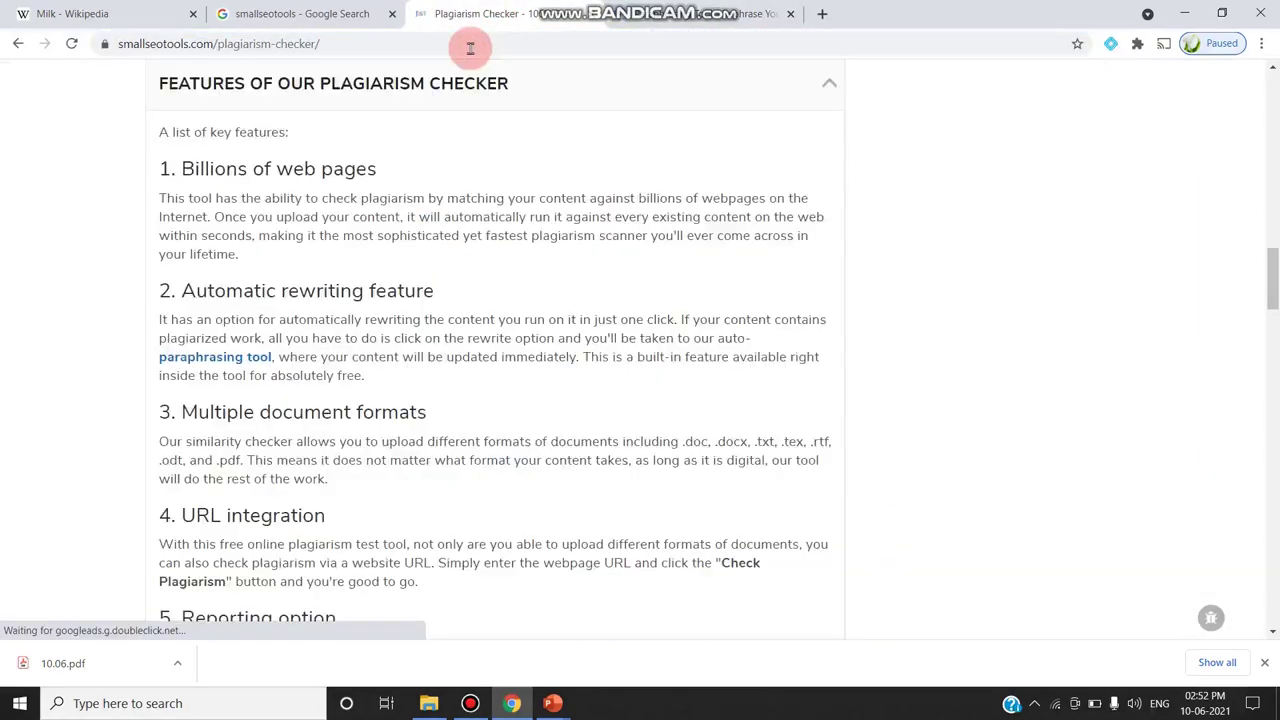
left_click(453, 167)
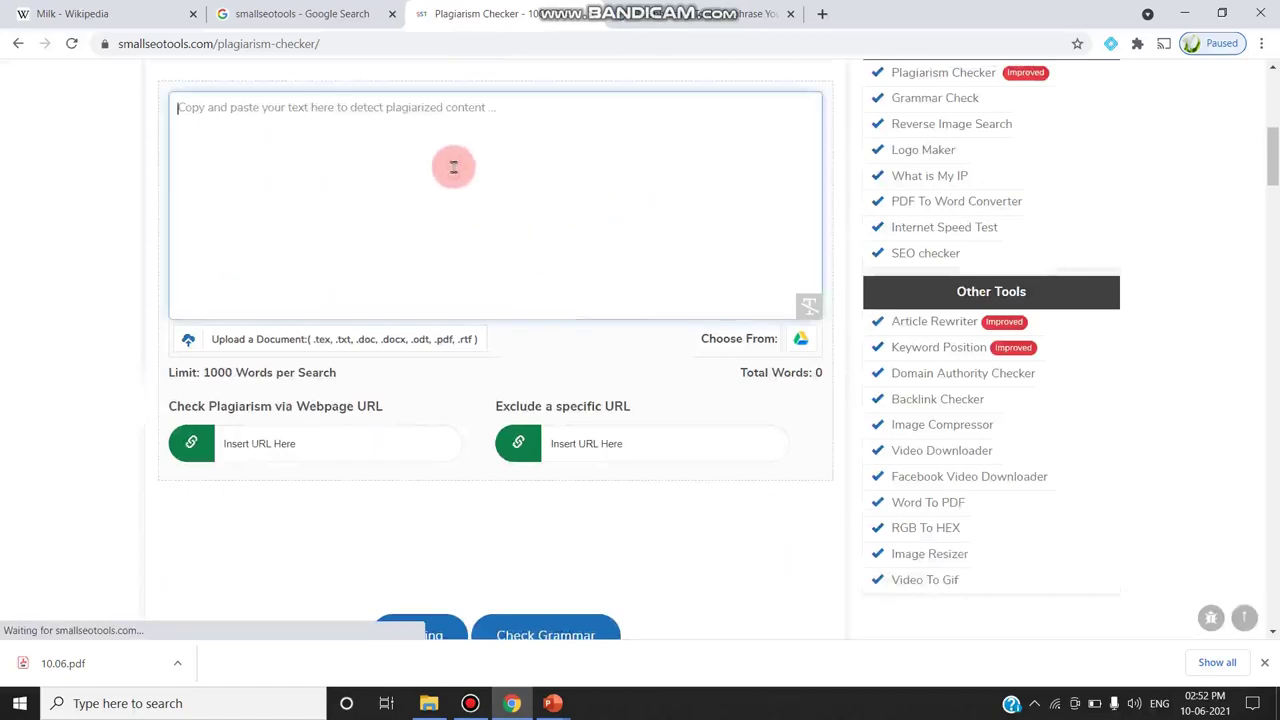
key("ctrl+v")
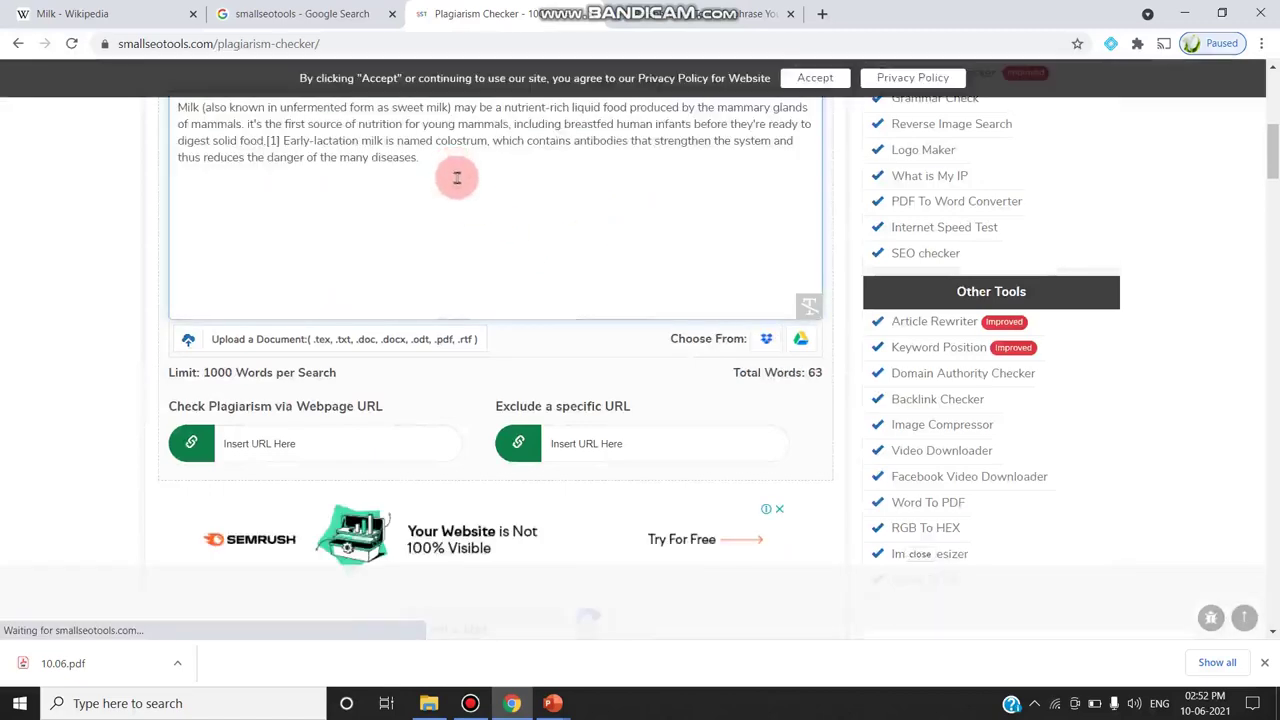
scroll(455, 175, "down", 2)
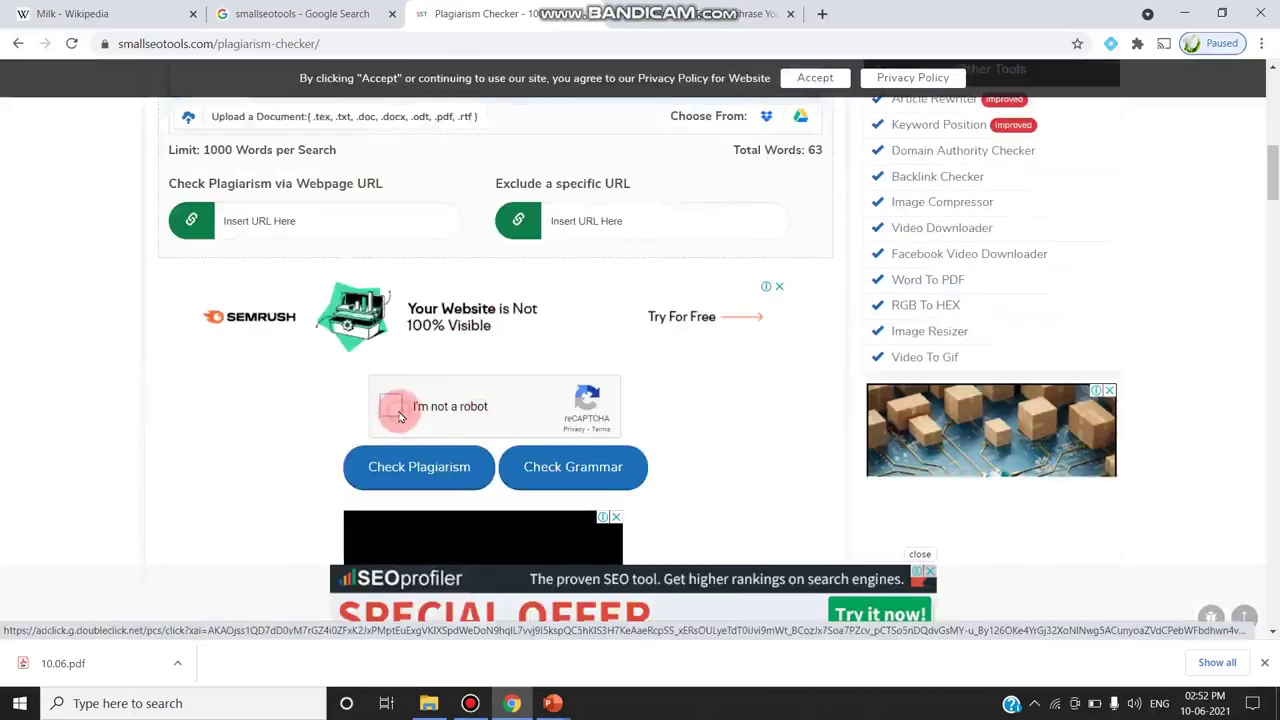
left_click(432, 472)
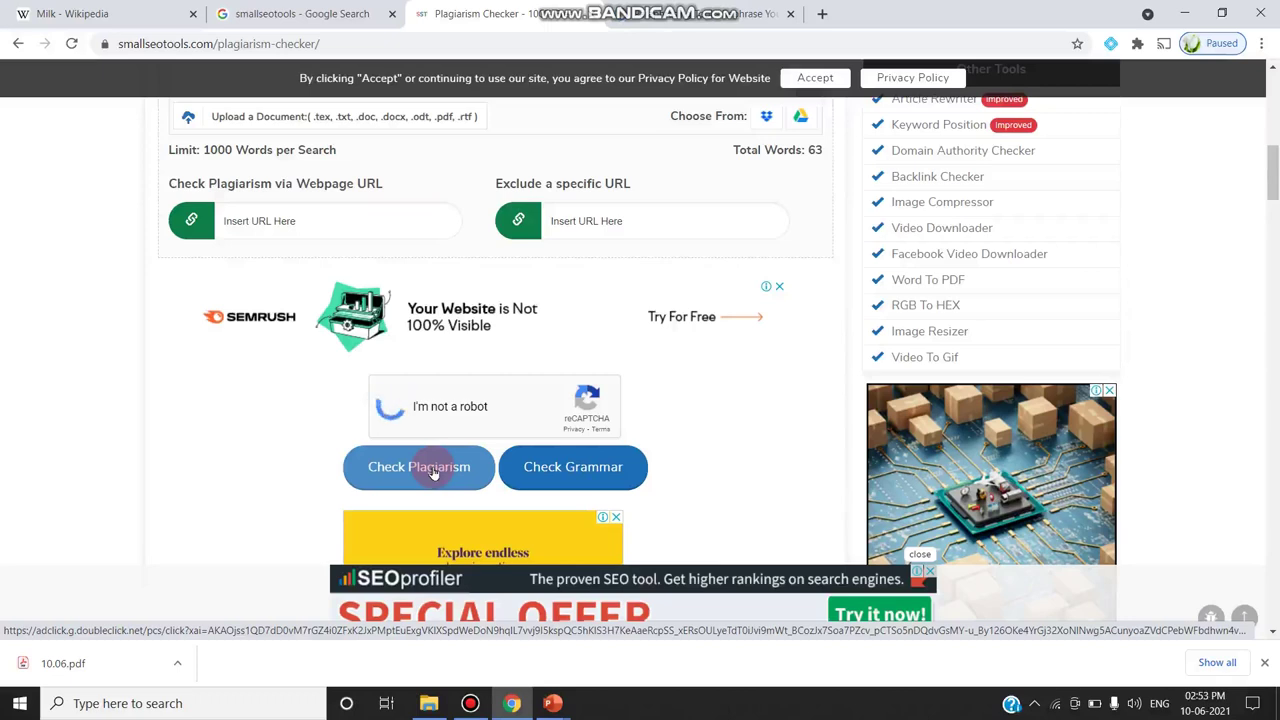
left_click(390, 406)
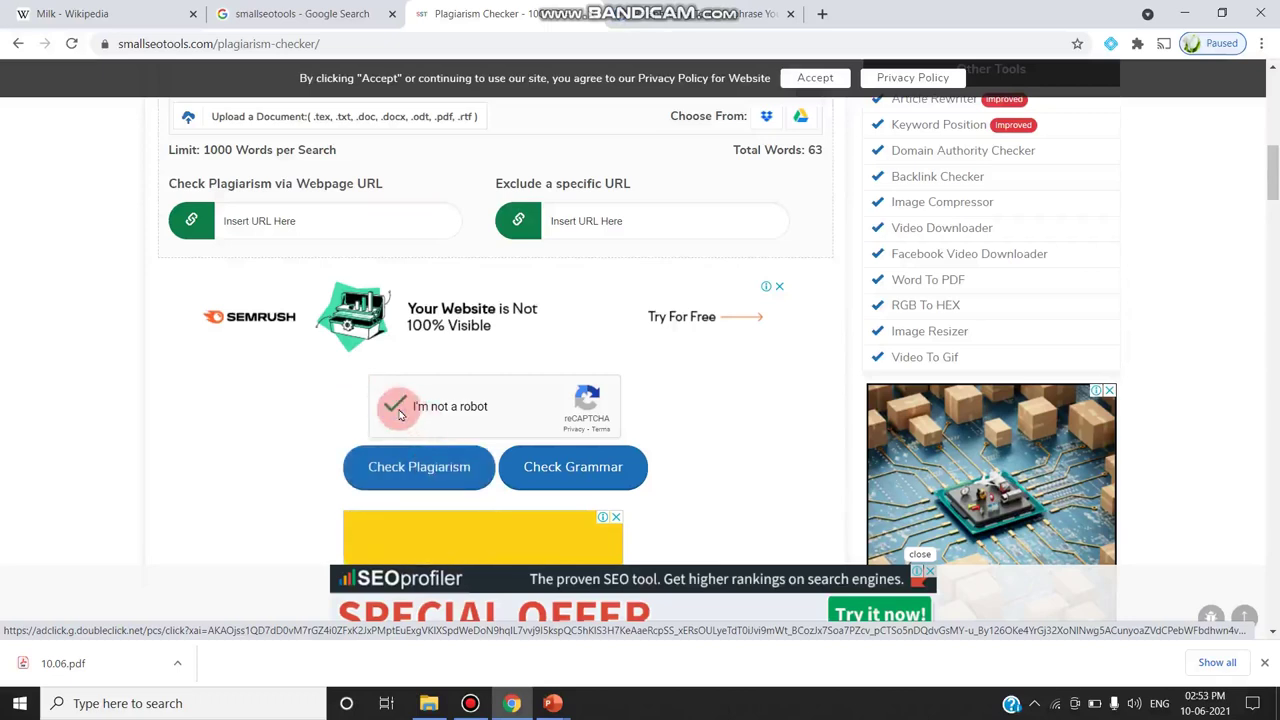
Submit the rephrased paragraph for checking, which ends in a CAPTCHA verification failure
left_click(416, 478)
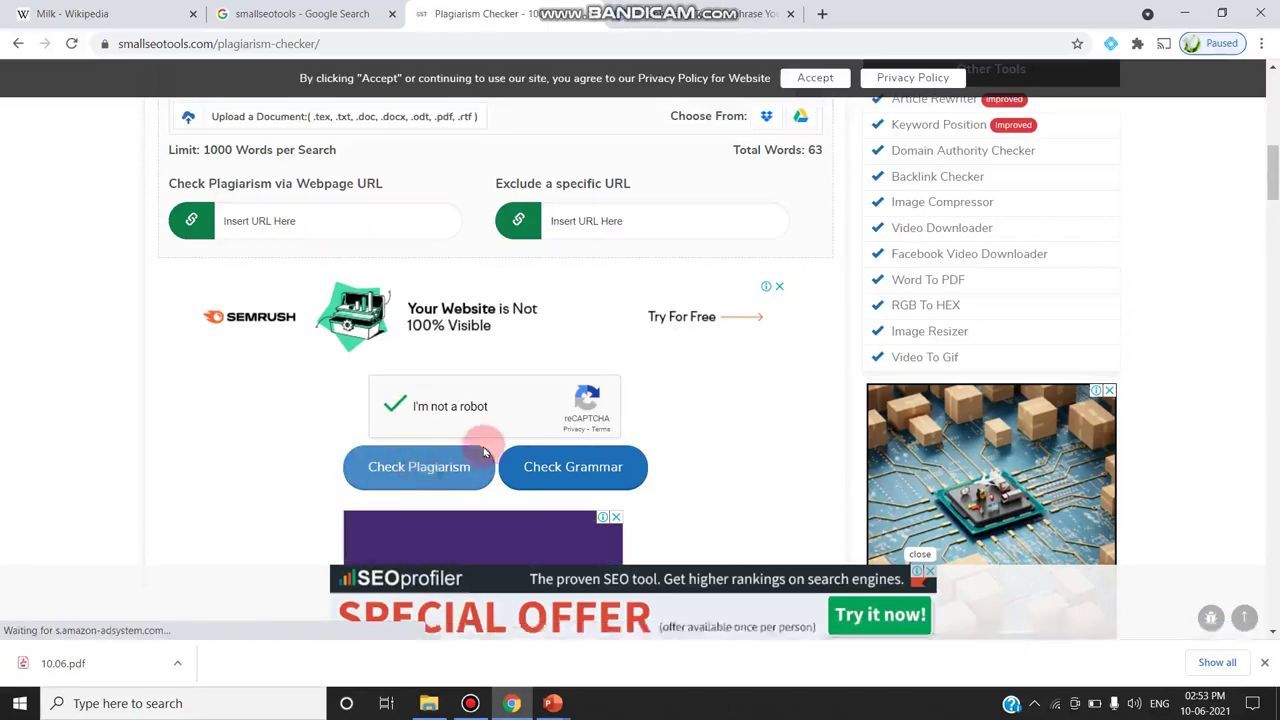
scroll(528, 430, "down", 7)
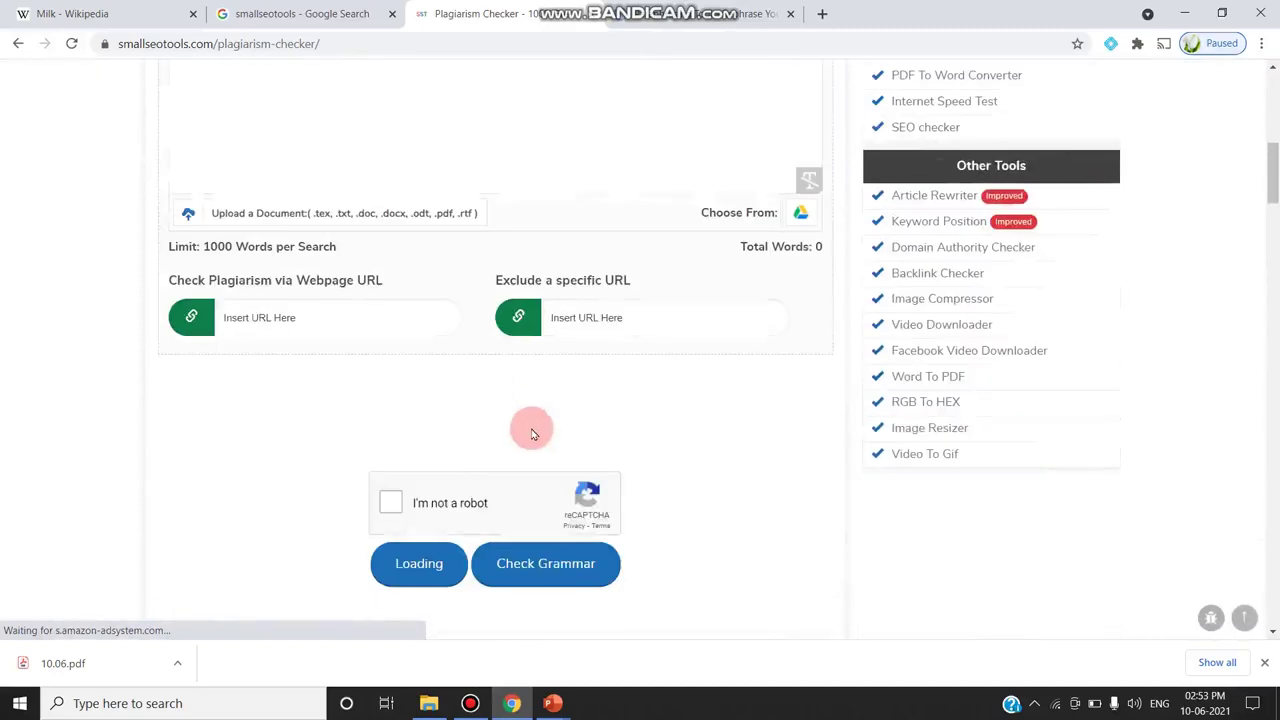
scroll(530, 432, "down", 2)
scroll(530, 432, "down", 2)
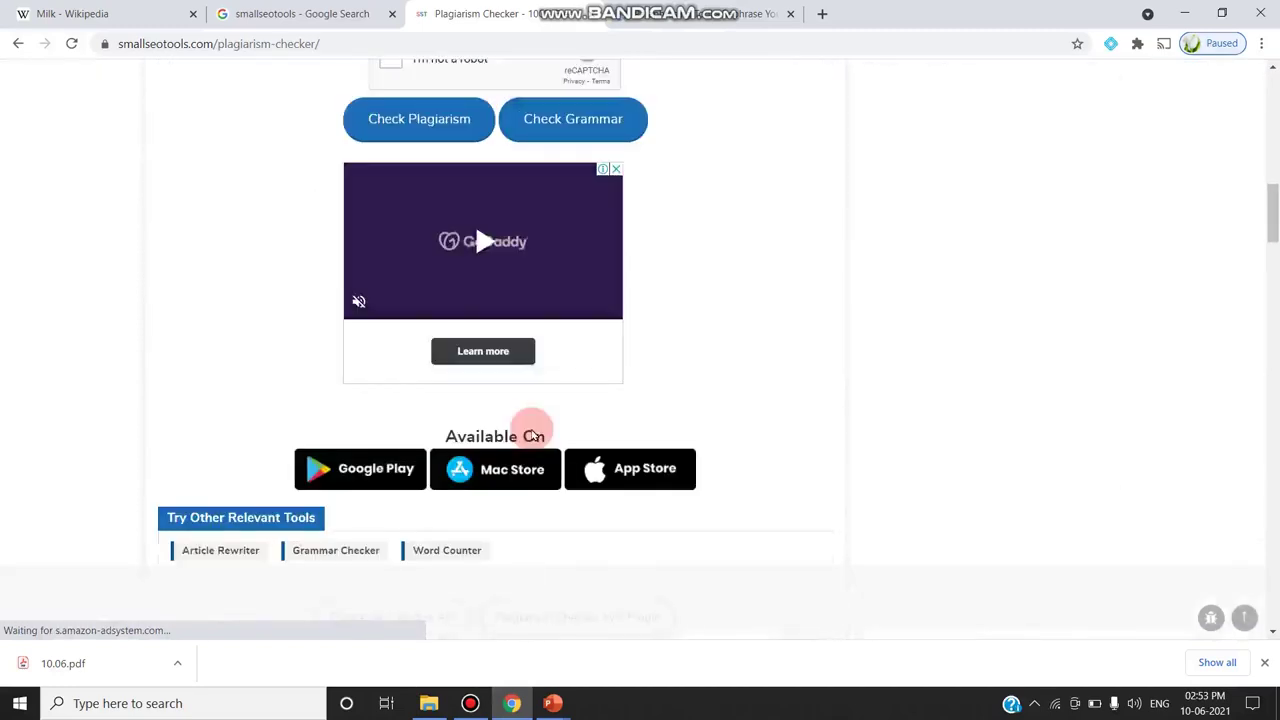
scroll(531, 432, "up", 4)
scroll(532, 433, "down", 2)
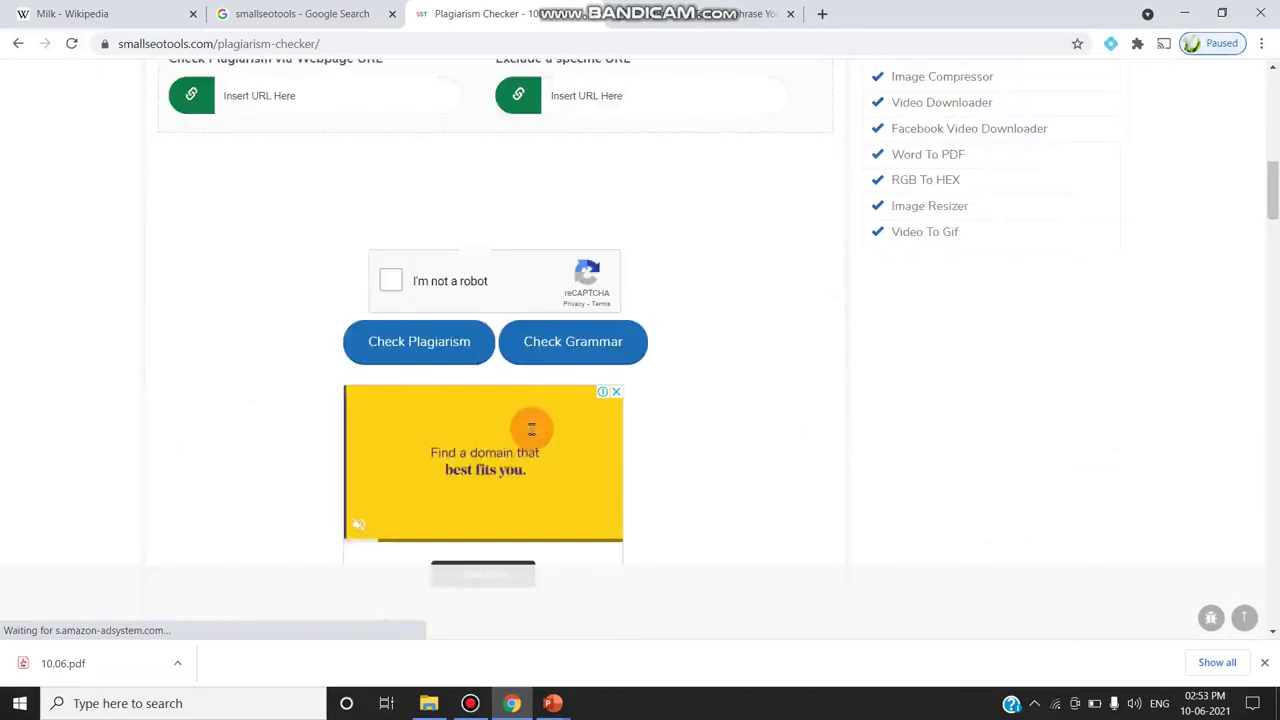
scroll(532, 435, "down", 2)
scroll(532, 435, "down", 3)
scroll(532, 435, "down", 2)
scroll(532, 435, "up", 4)
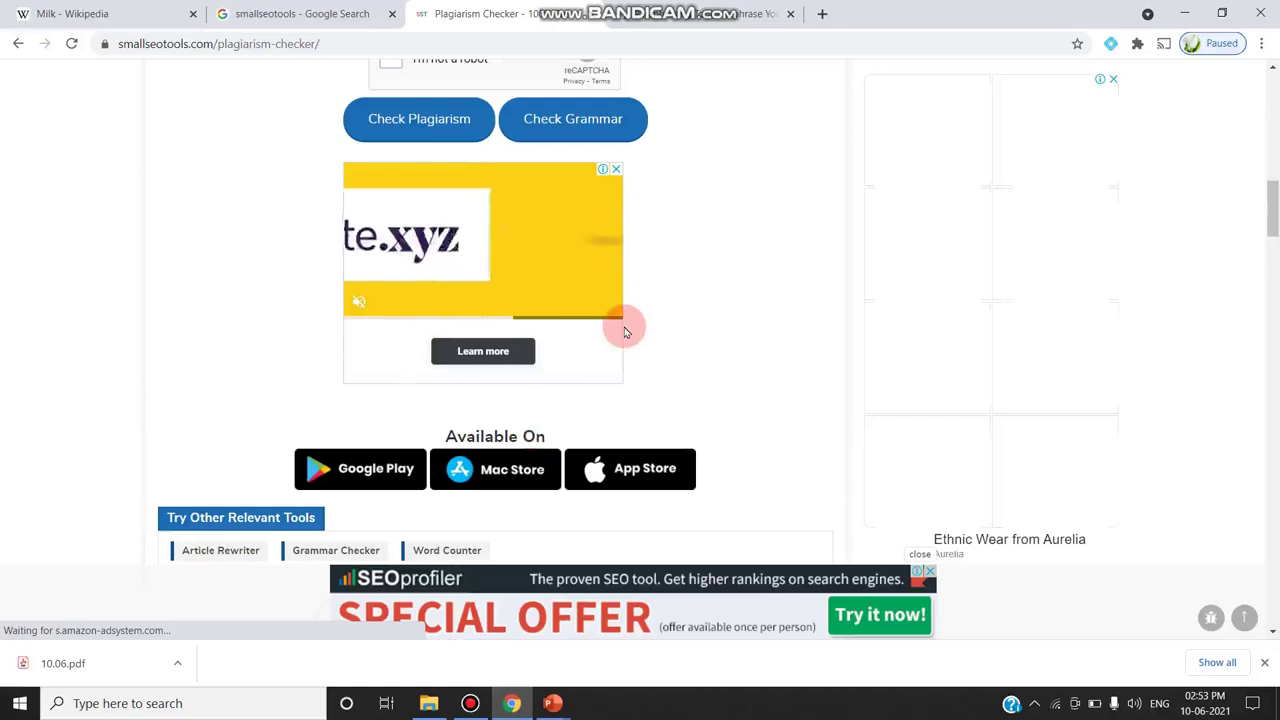
scroll(624, 332, "up", 4)
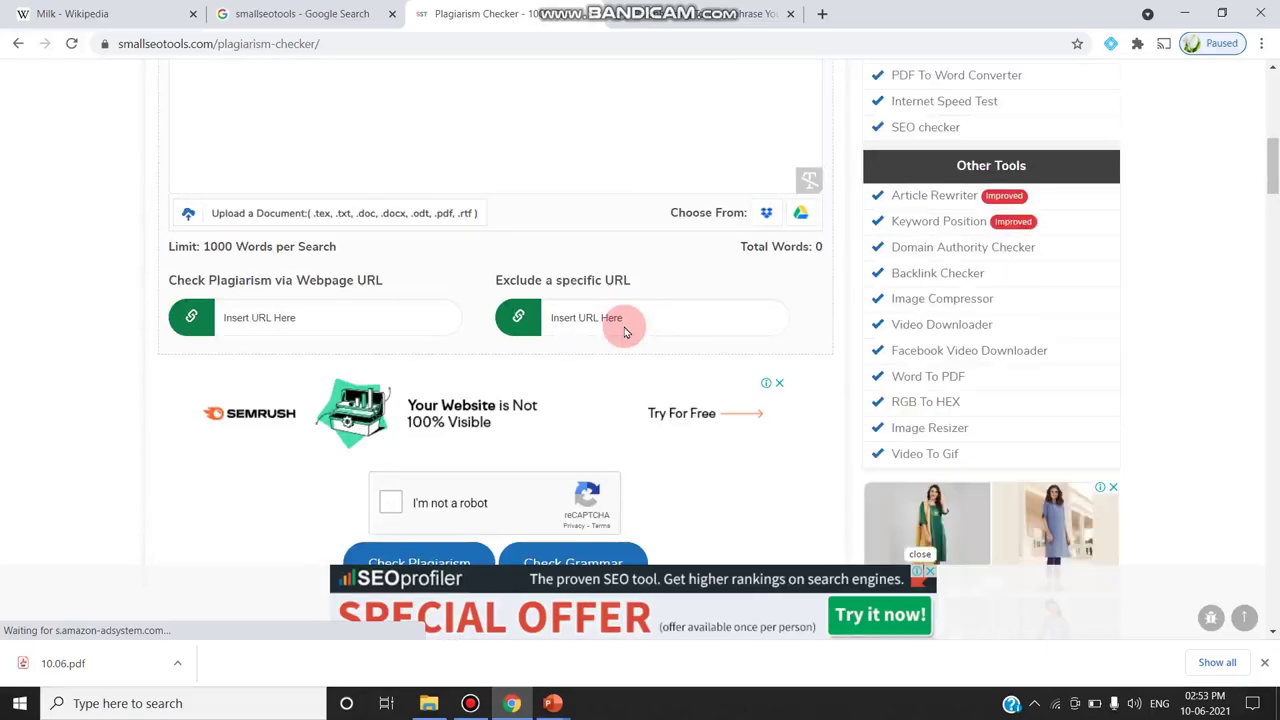
scroll(597, 277, "down", 4)
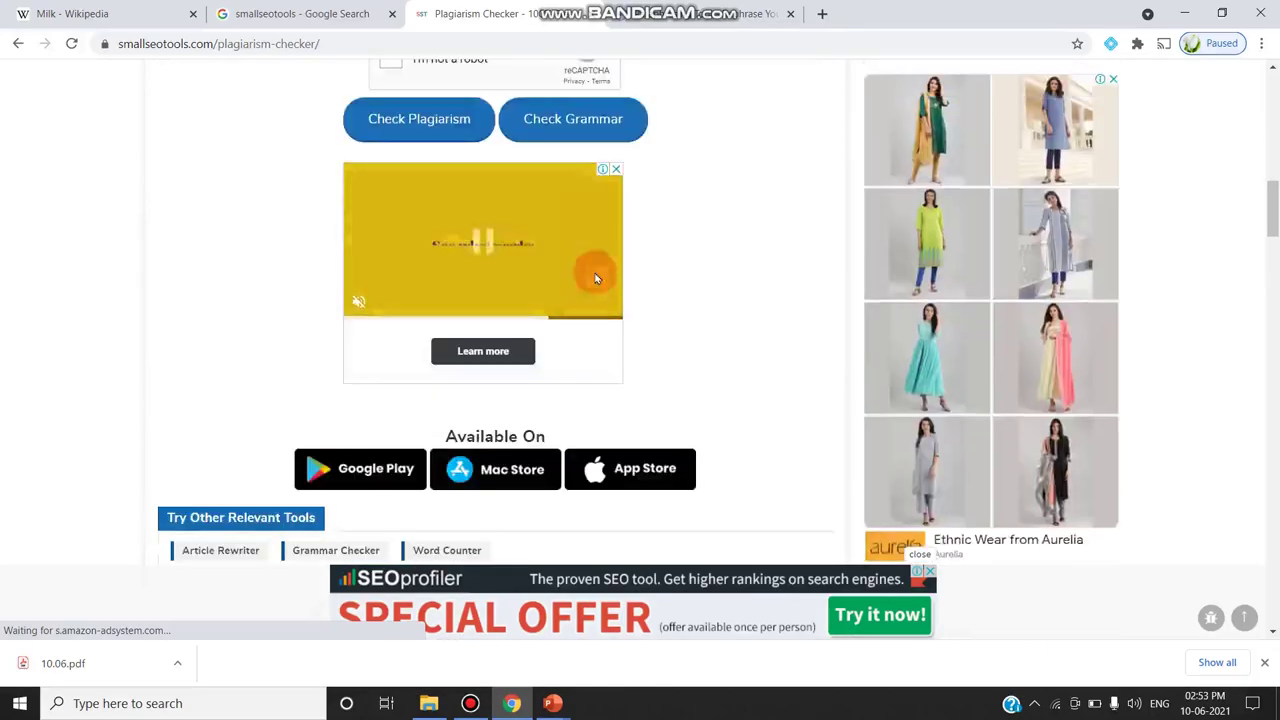
scroll(520, 310, "up", 2)
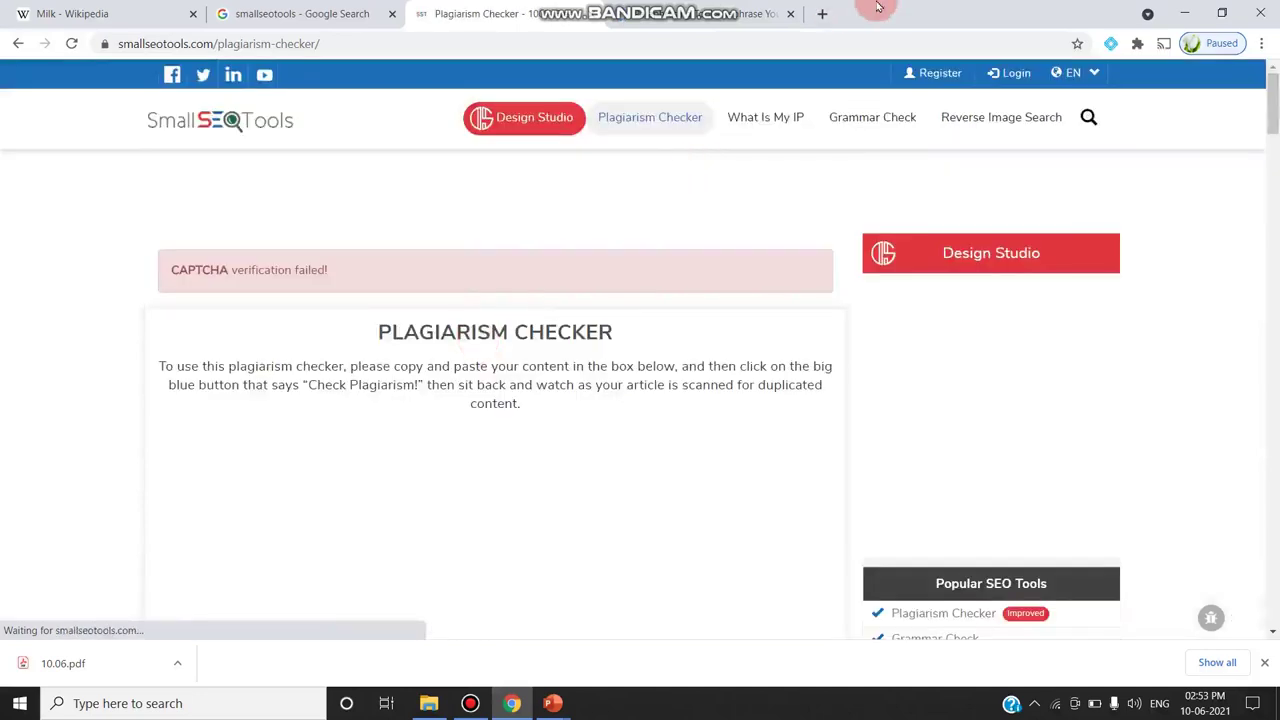
Reload the Plagiarism Checker page to clear the CAPTCHA failure notice
left_click(494, 437)
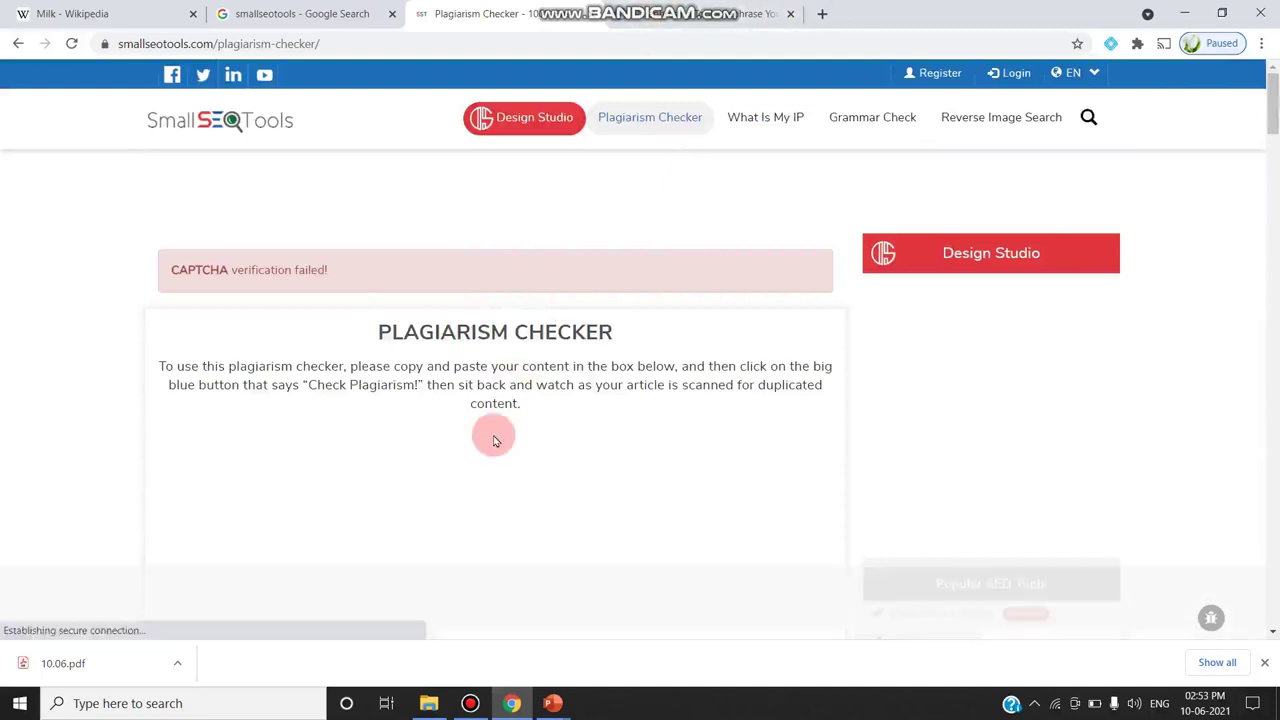
left_click(509, 417)
scroll(505, 415, "down", 3)
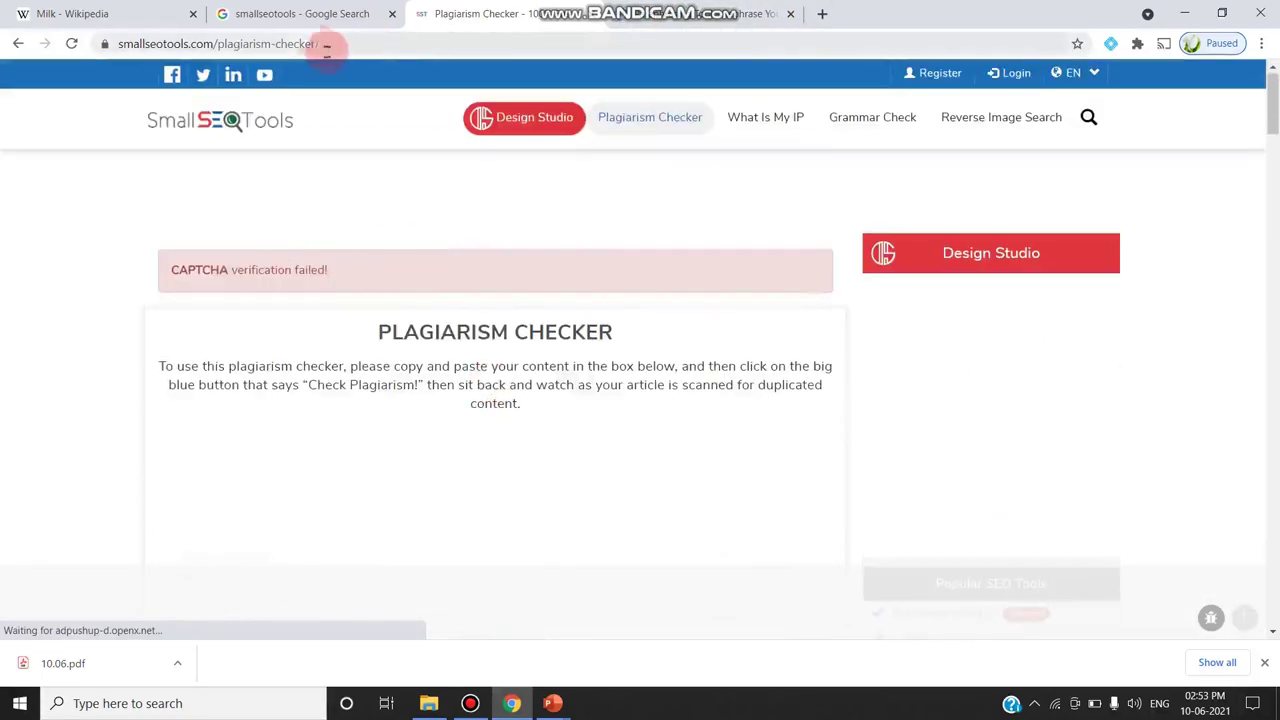
left_click(313, 44)
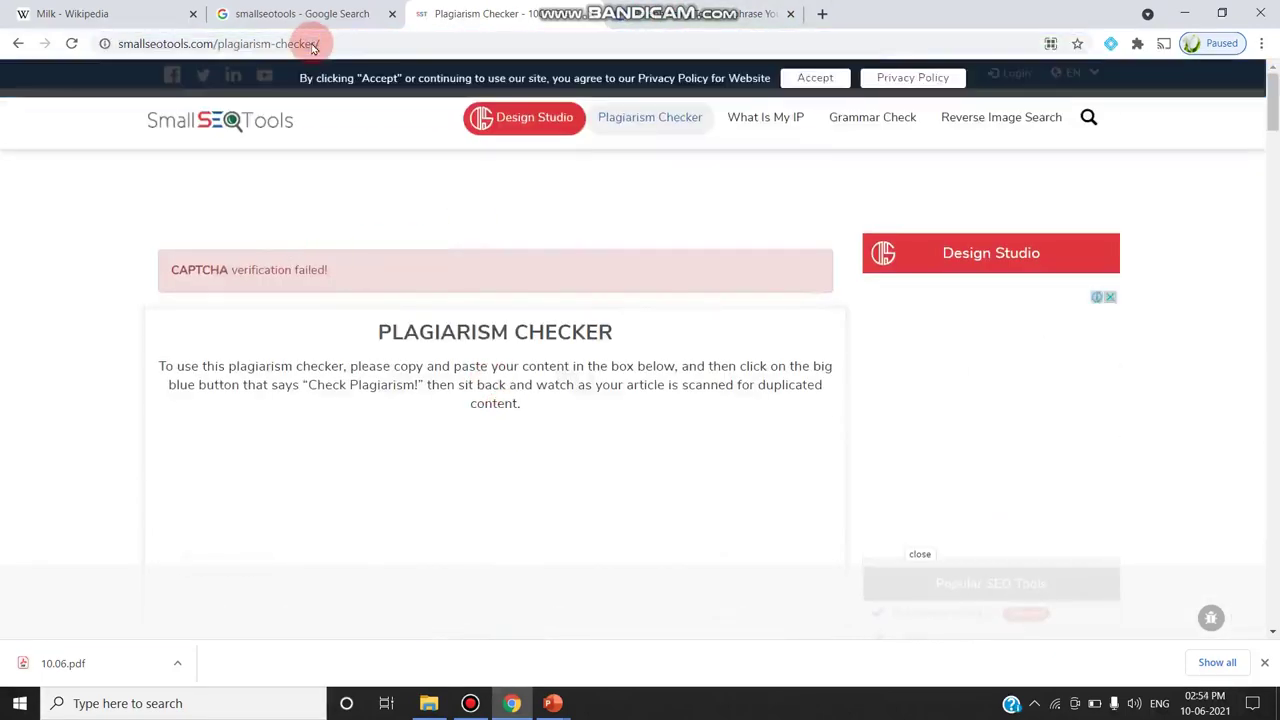
key("Return")
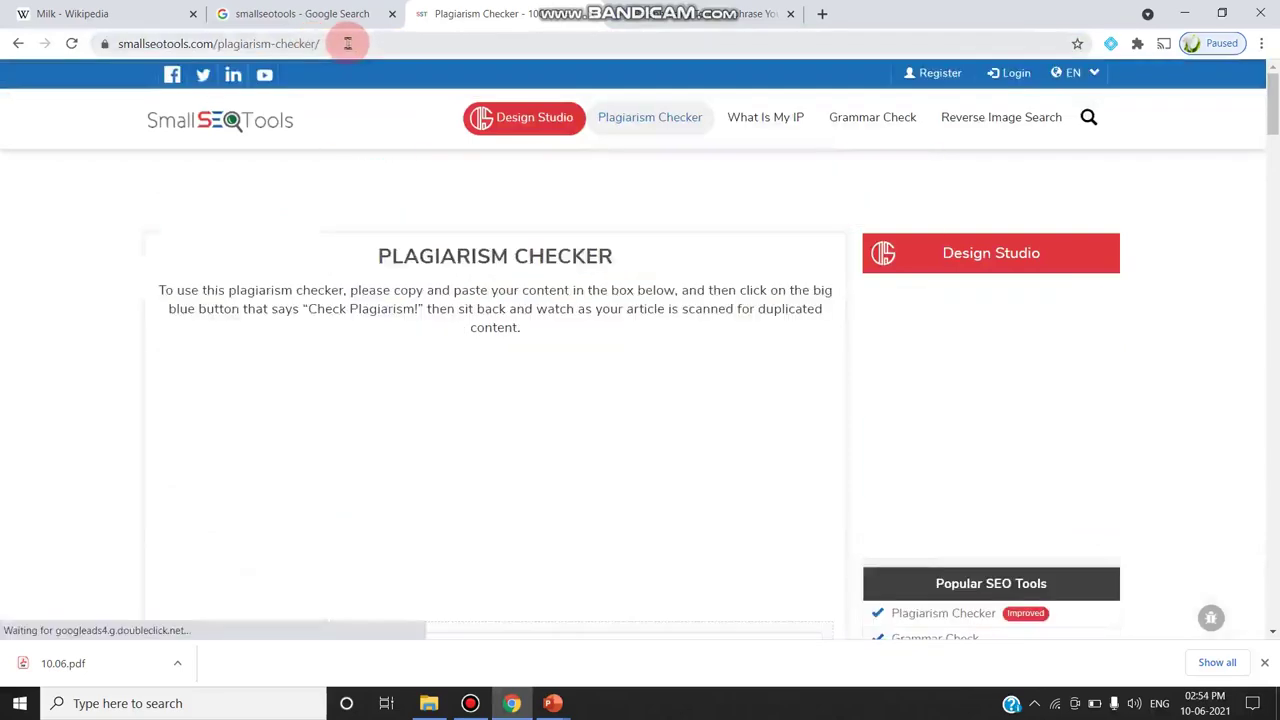
Paste the 63-word paraphrased Milk paragraph back into the content box
left_click(620, 491)
left_click(600, 458)
scroll(597, 452, "down", 6)
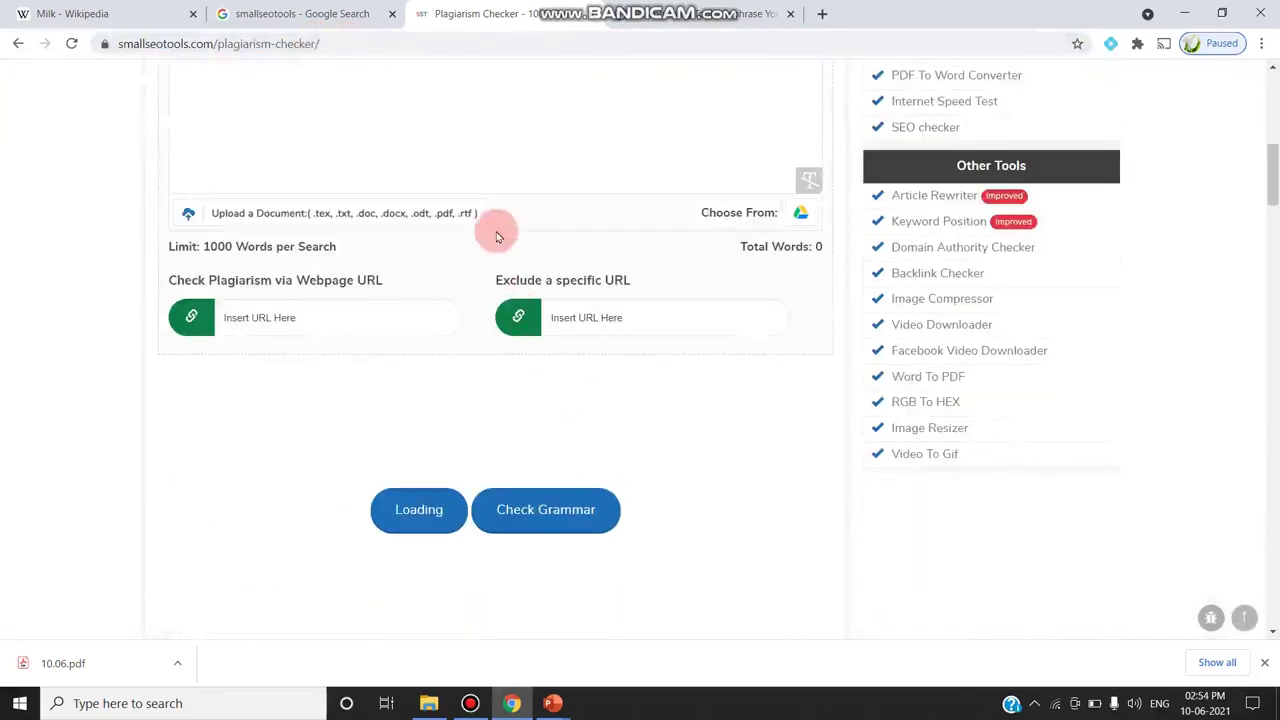
scroll(460, 226, "up", 2)
left_click(426, 226)
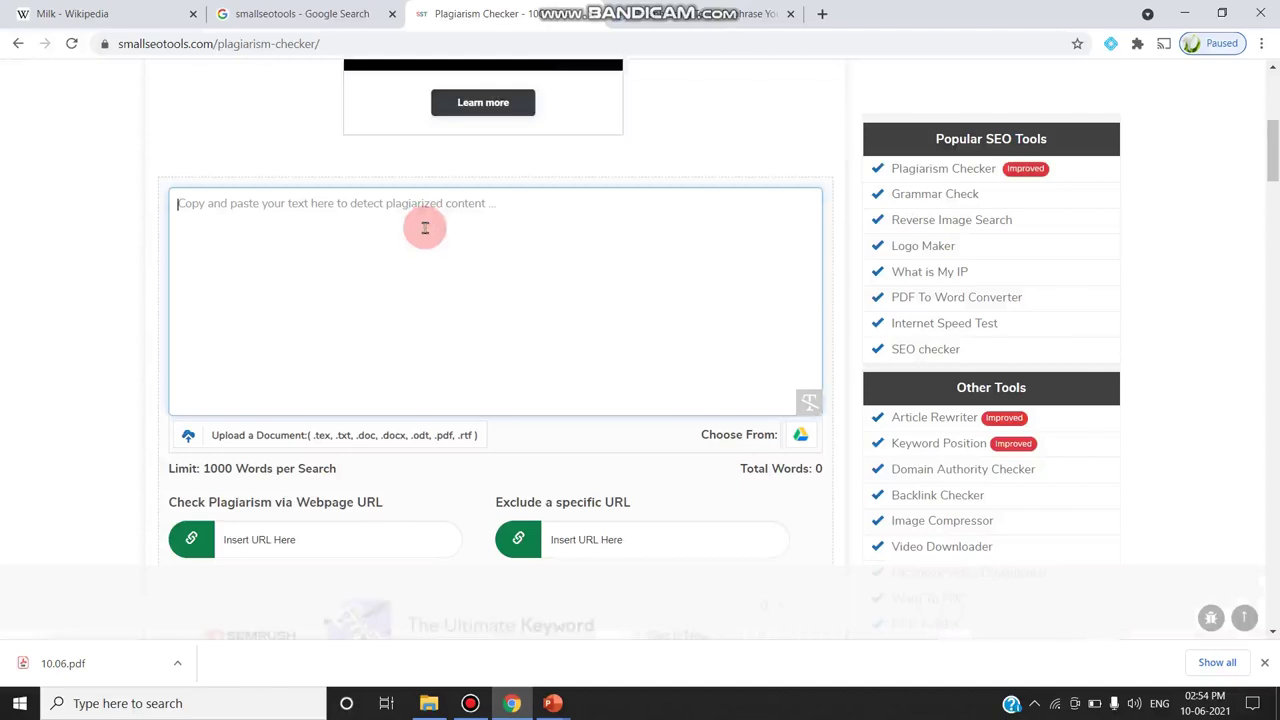
type("Milk (also known in unfermented form as sweet milk) may be a nutrient-rich liquid food produced by the mammary glands of mammals. it's the first source of nutrition for young mammals, including breastfed human infants before they're ready to digest solid food.[1] Early-lactation milk is named colostrum, which contains antibodies that strengthen the system and thus reduces the danger of the many diseases.")
scroll(423, 343, "down", 3)
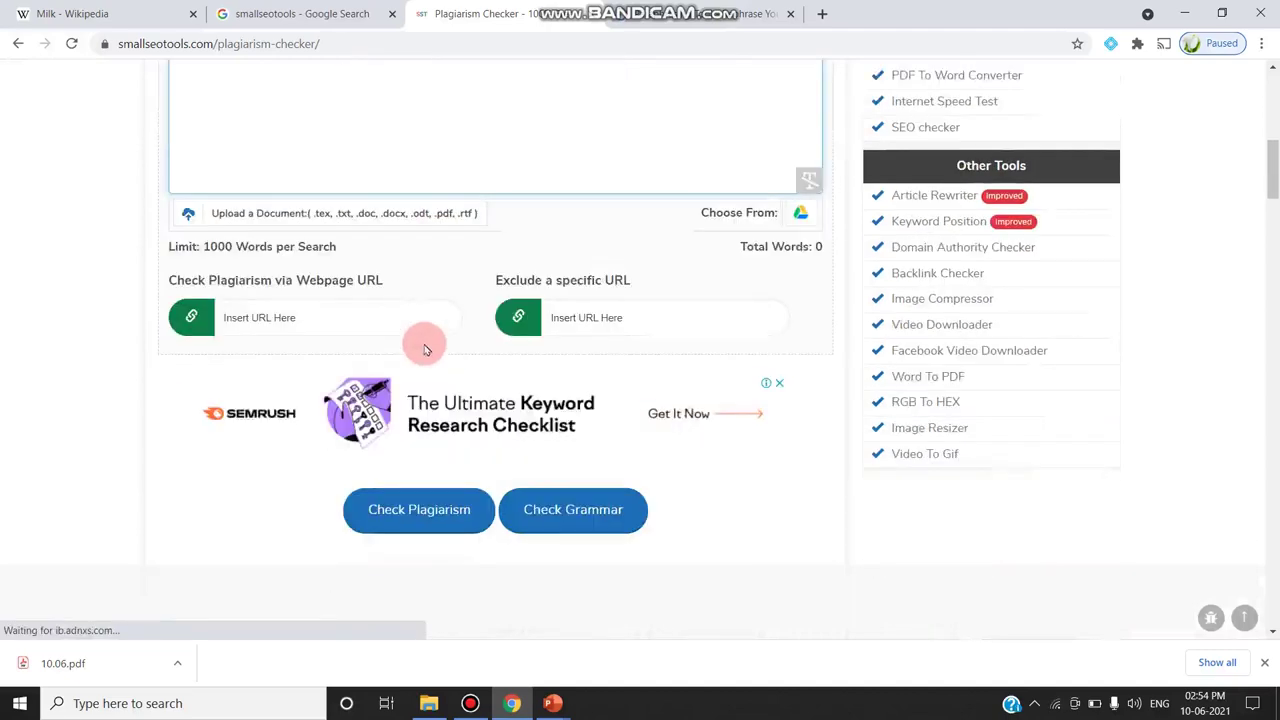
scroll(412, 340, "down", 3)
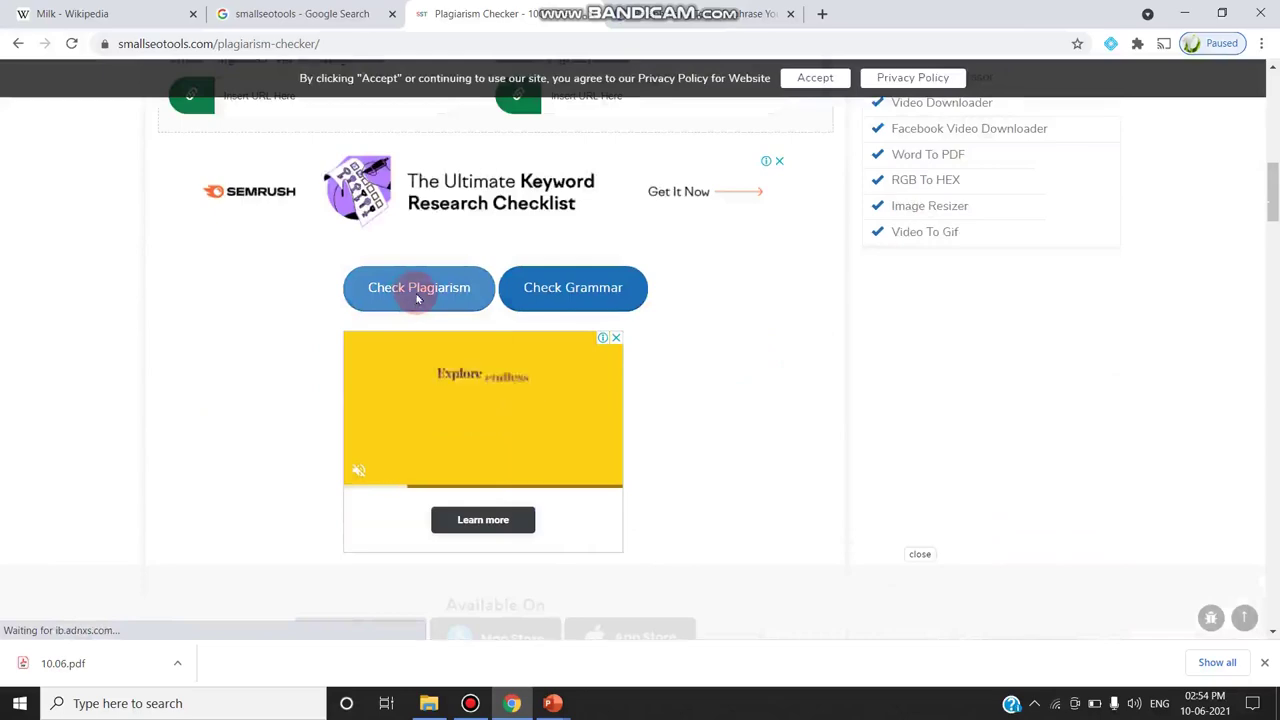
Run the check and view the 0% plagiarism, 100% unique result in Document View
left_click(418, 288)
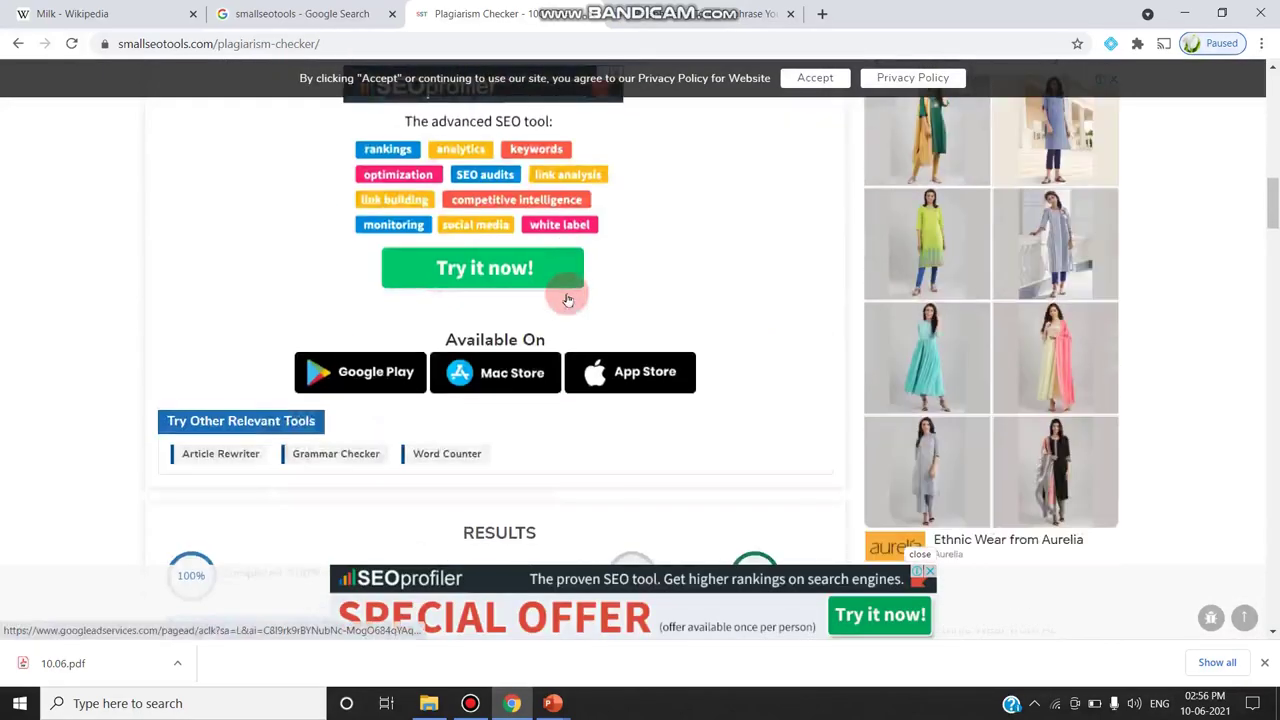
scroll(500, 334, "down", 2)
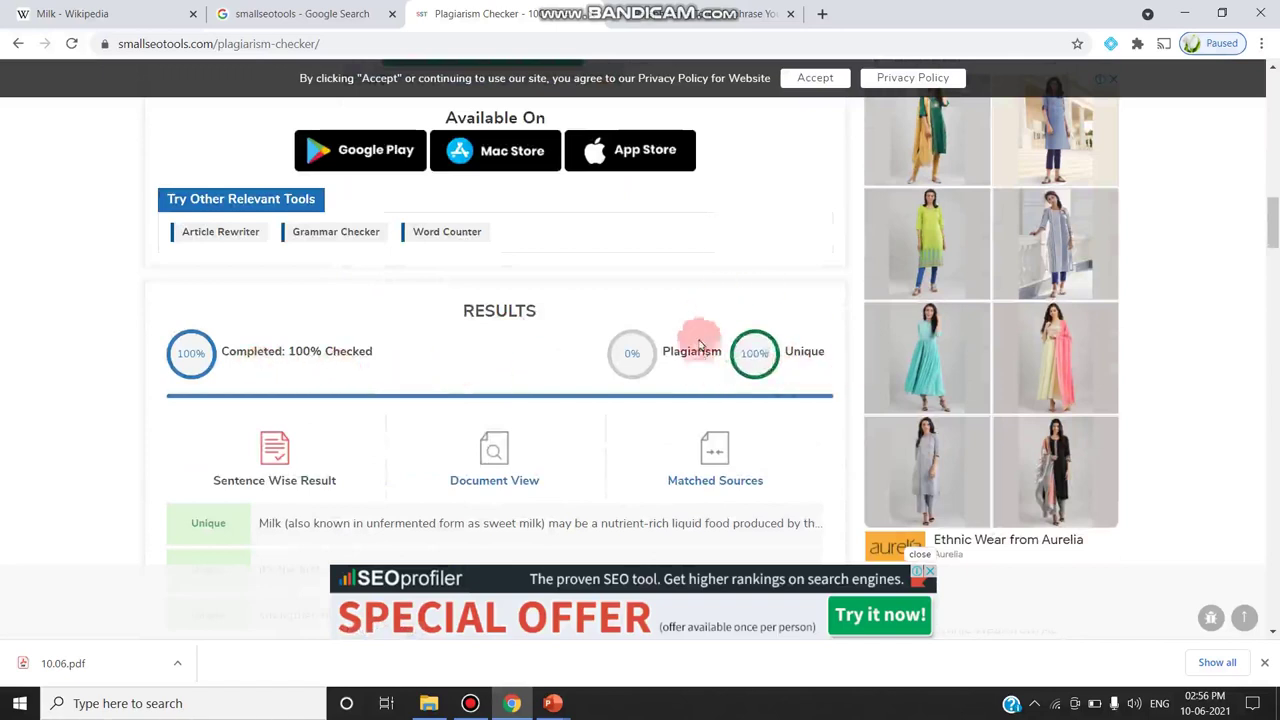
scroll(737, 408, "down", 2)
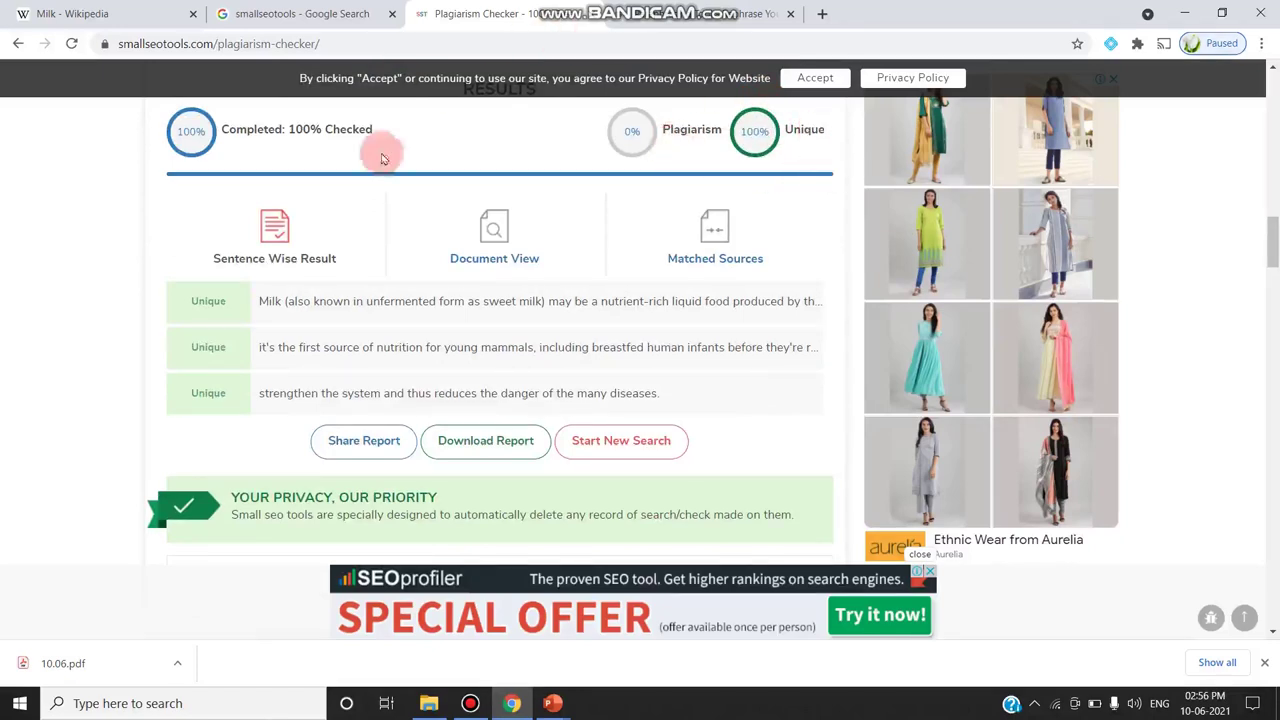
left_click(557, 230)
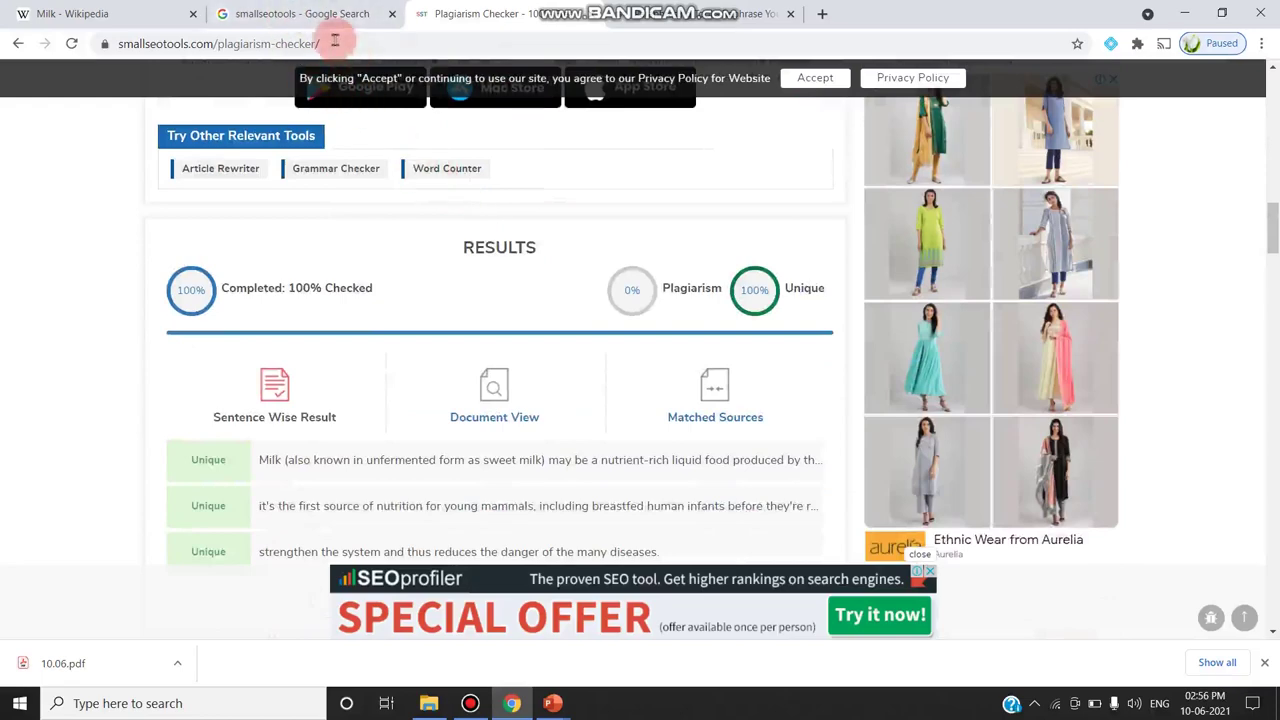
left_click(175, 45)
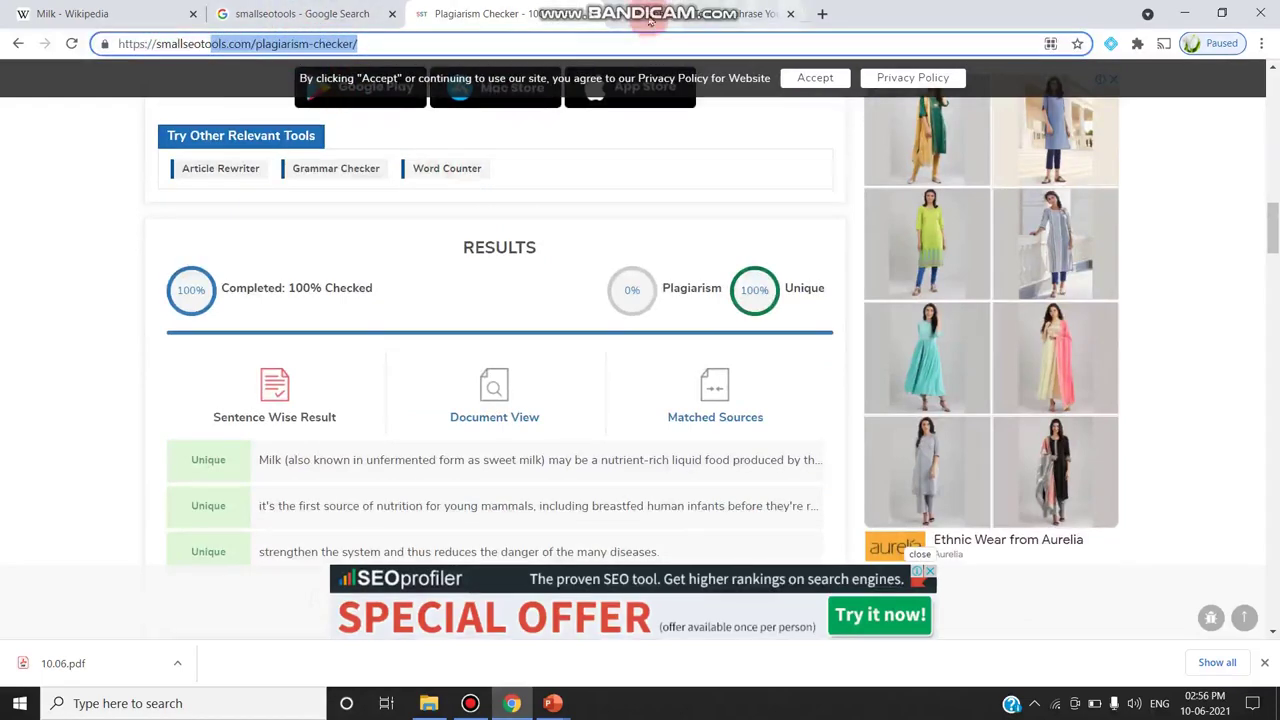
key("alt+Left")
left_click_drag(328, 43, 225, 44)
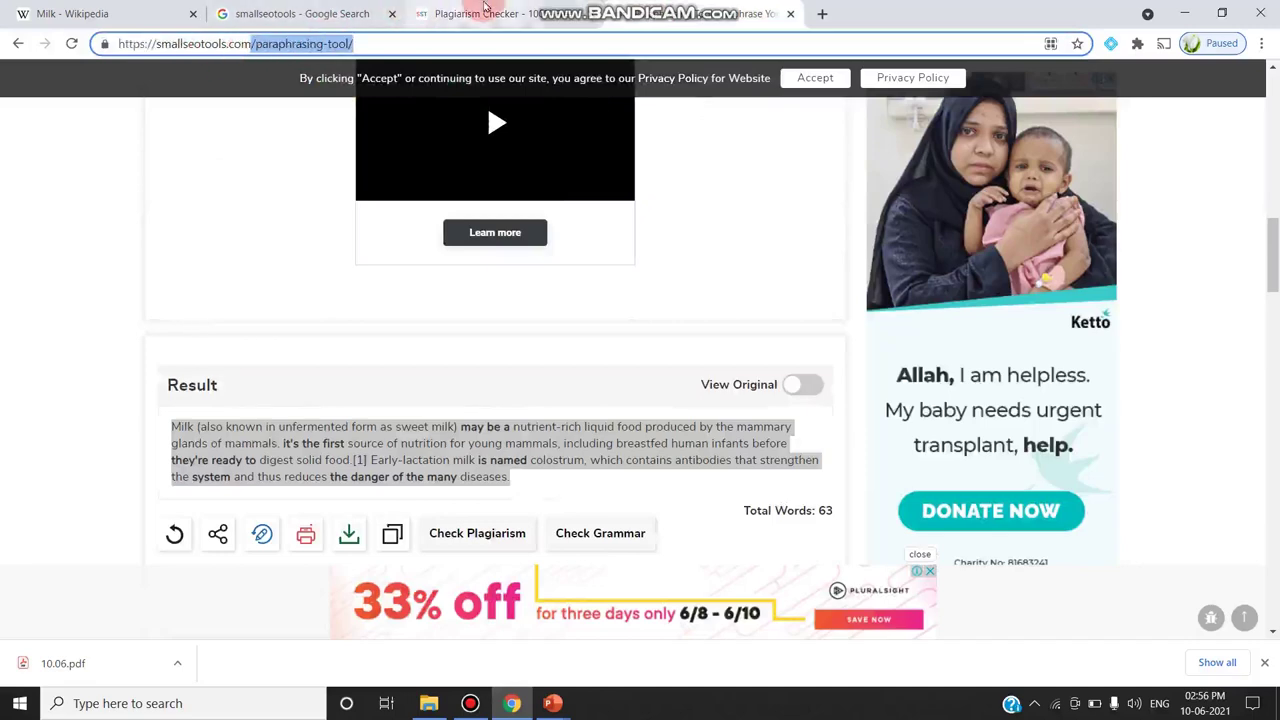
left_click(526, 24)
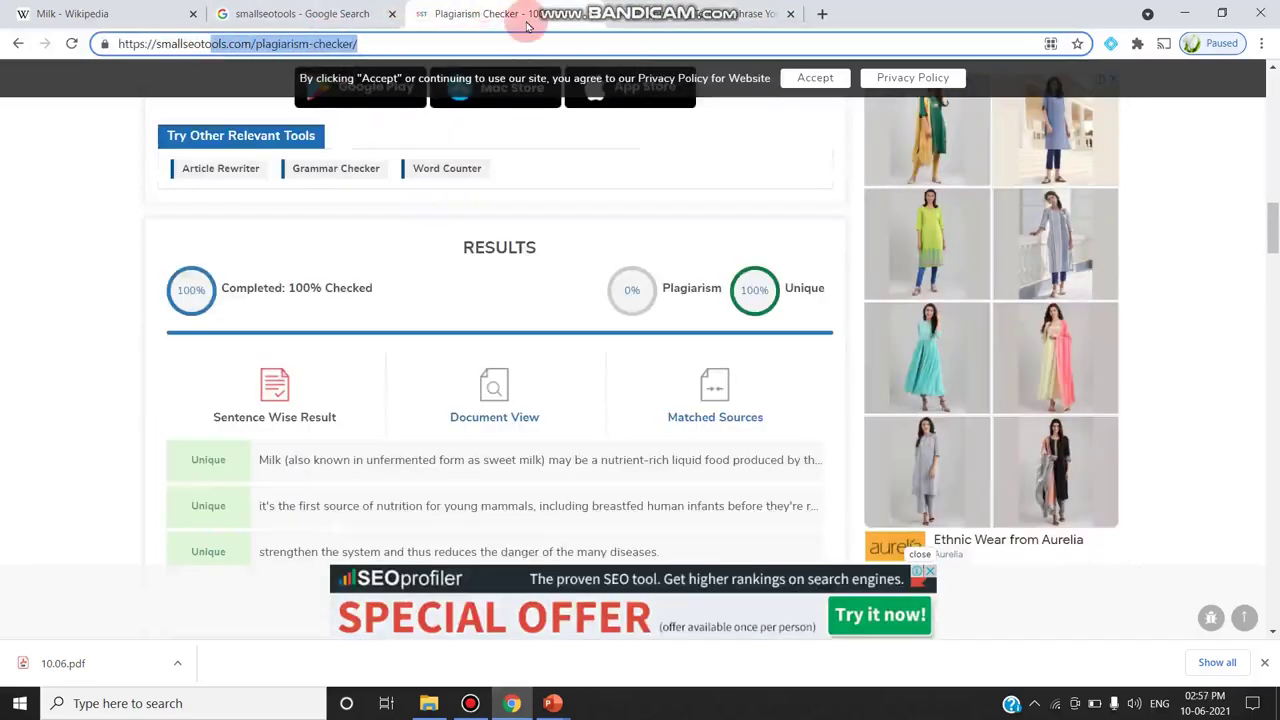